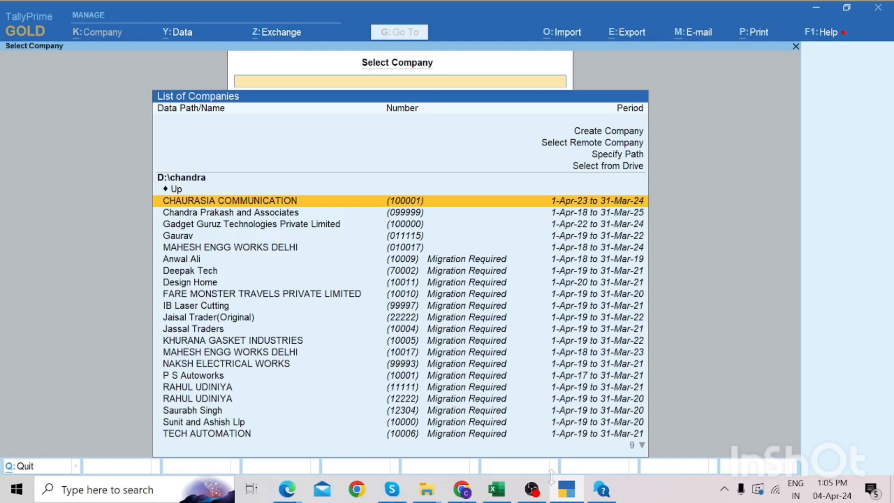
left_click(545, 492)
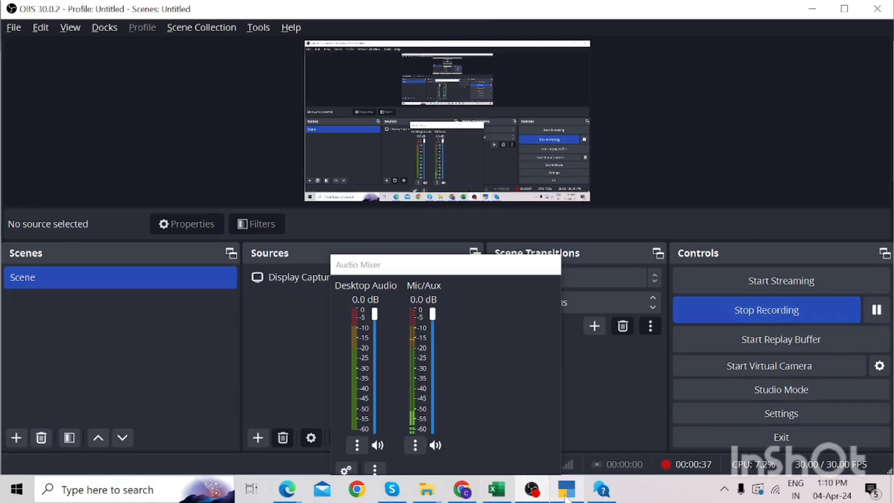
left_click(566, 488)
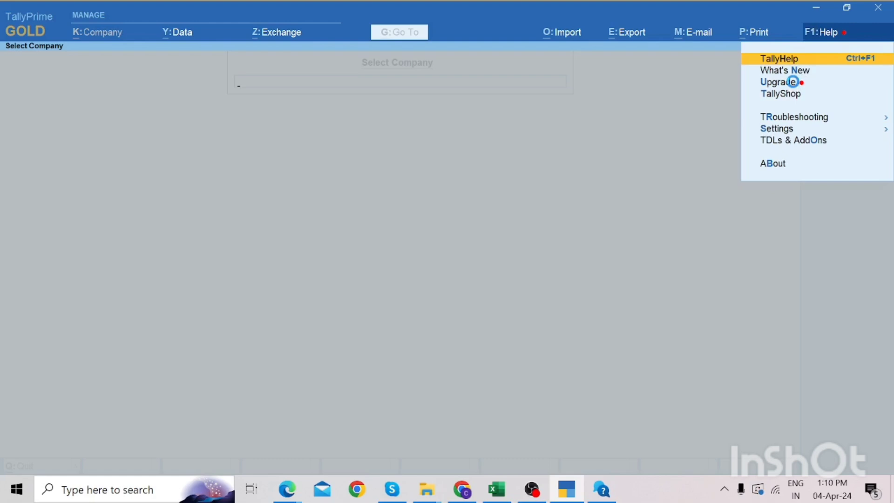
- Open the product update list and bring up the upgrade details for TallyPrime Release 4.1
left_click(792, 82)
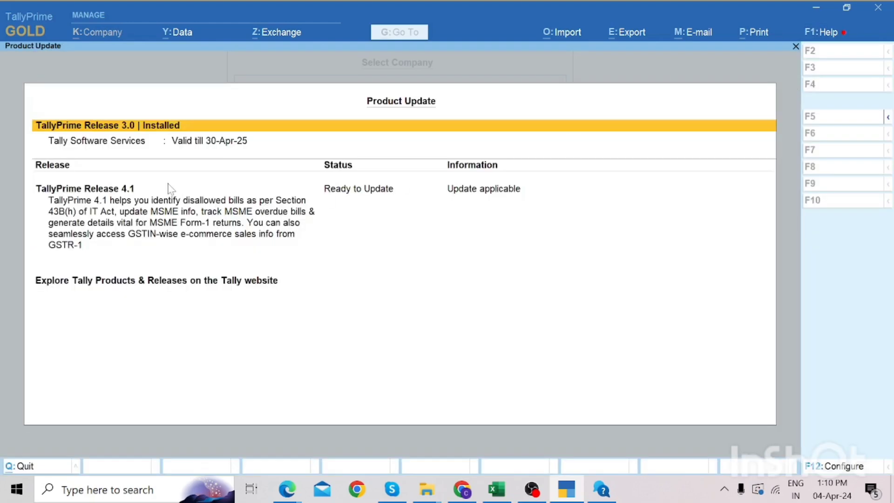
key("Down")
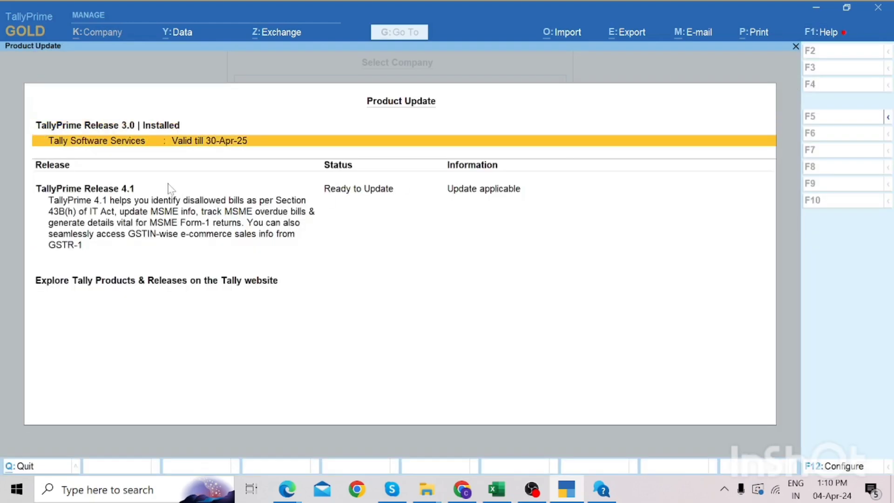
key("Down")
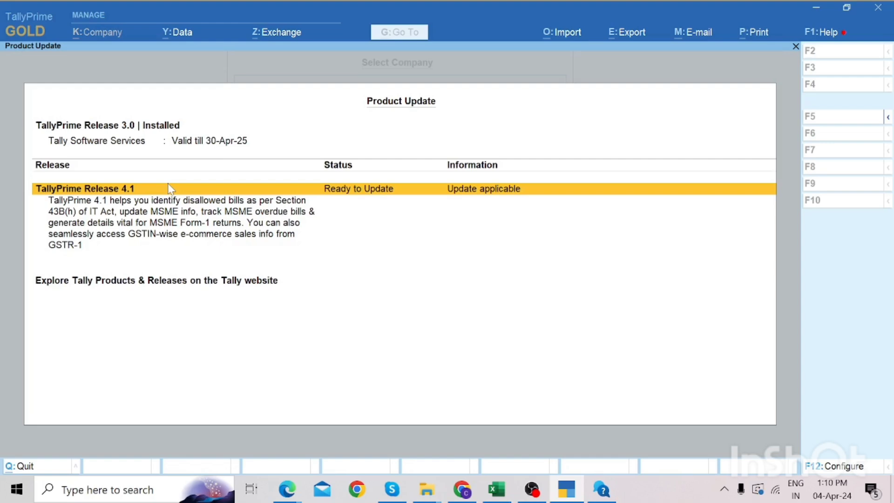
key("Return")
- Start the upgrade to Release 4.1, agreeing to the installation and to the restart with administrator rights
key("u")
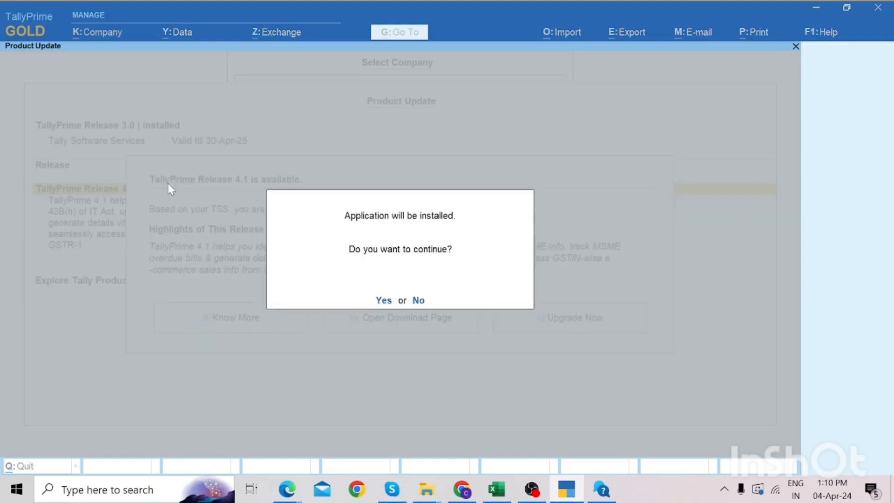
key("y")
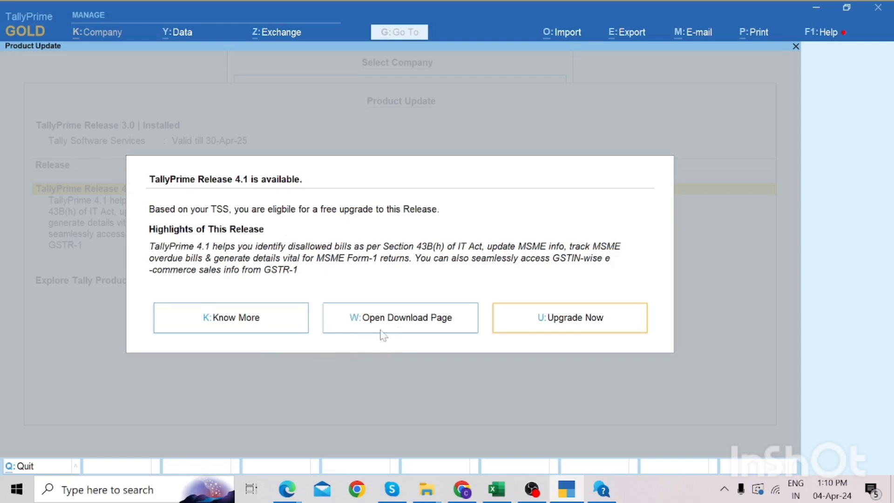
left_click(578, 326)
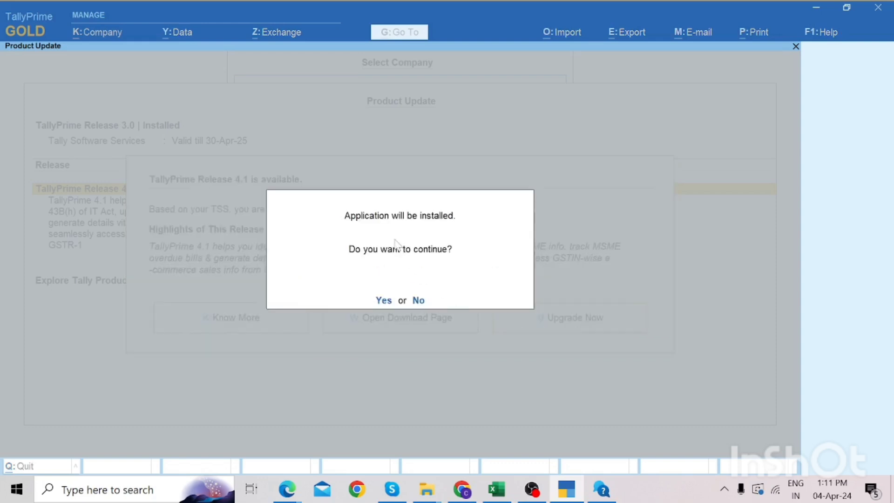
left_click(383, 301)
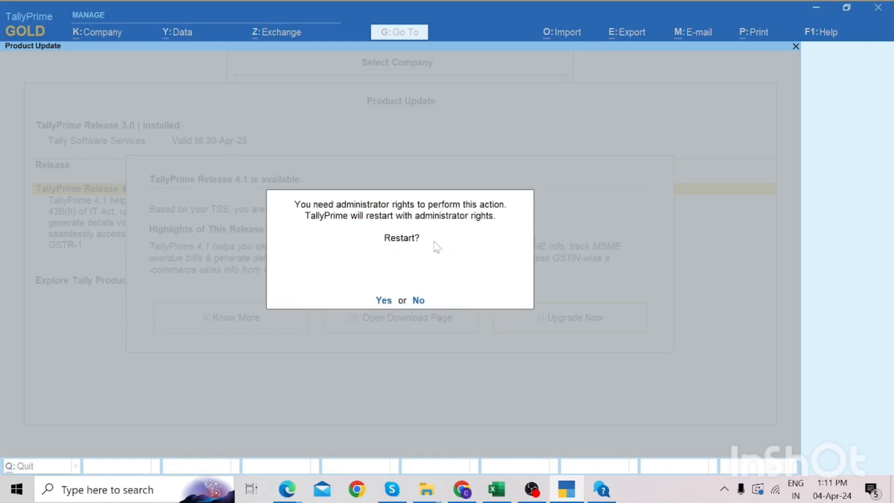
left_click(383, 300)
left_click(532, 489)
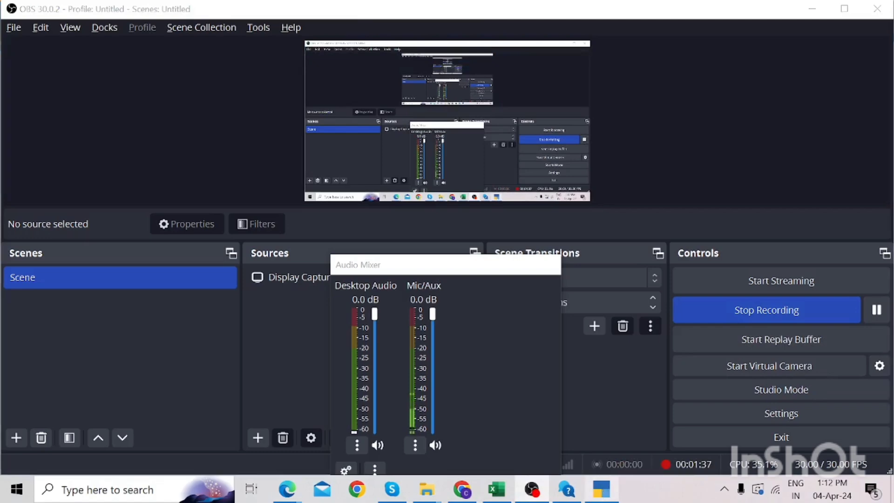
left_click(537, 496)
left_click(537, 495)
left_click(538, 496)
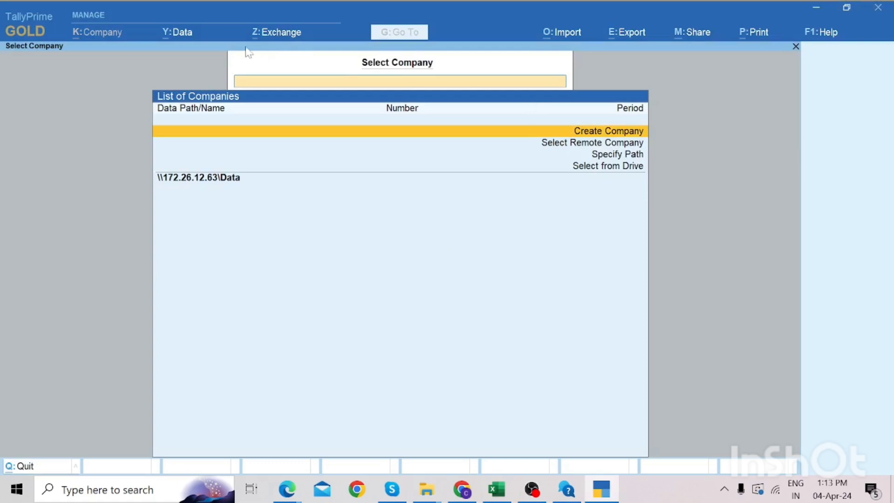
- View the license information, and check the installed release in the product update list
left_click(37, 33)
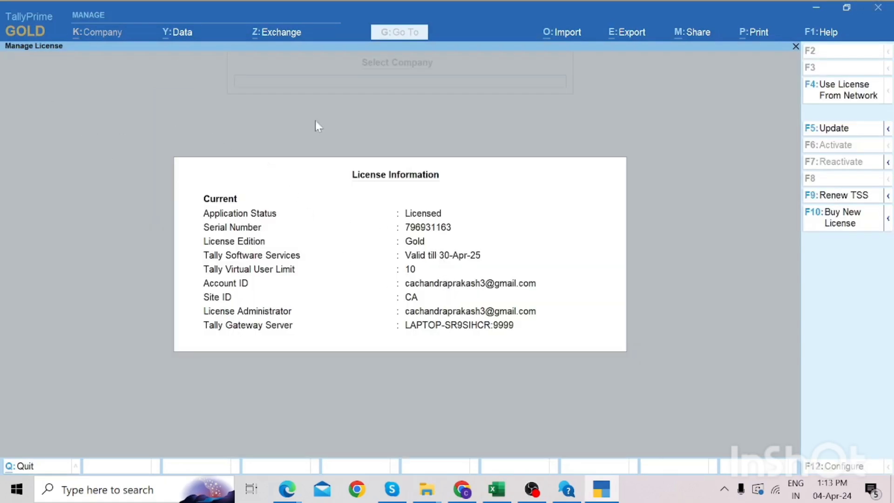
key("Escape")
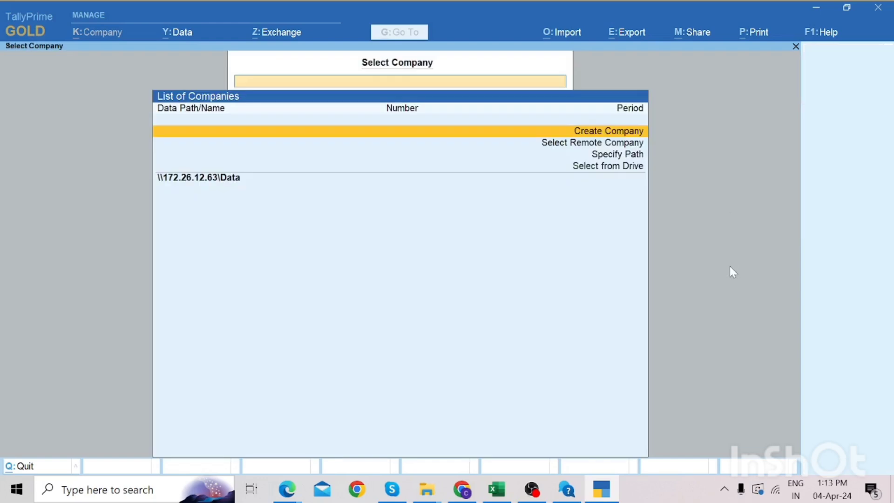
left_click(821, 32)
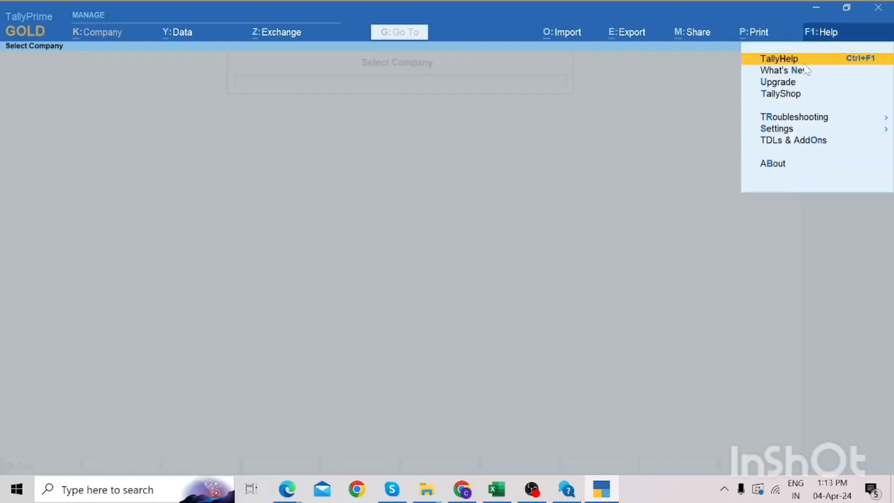
left_click(778, 84)
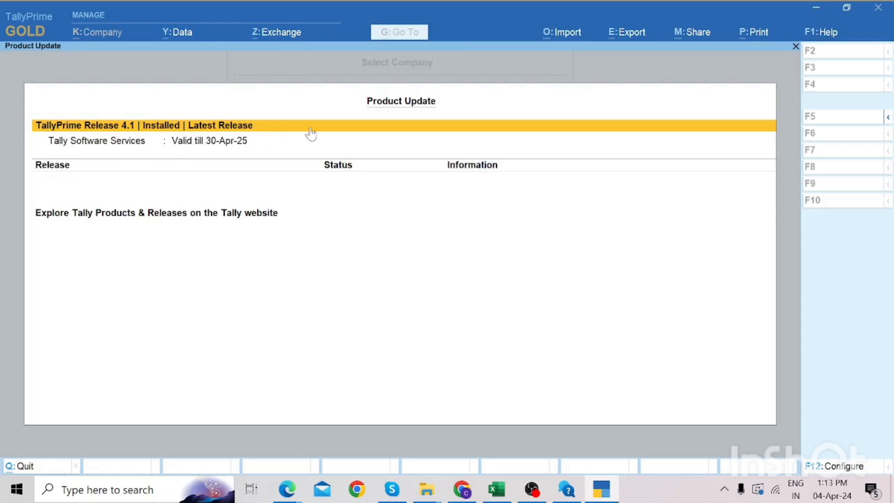
key("Escape")
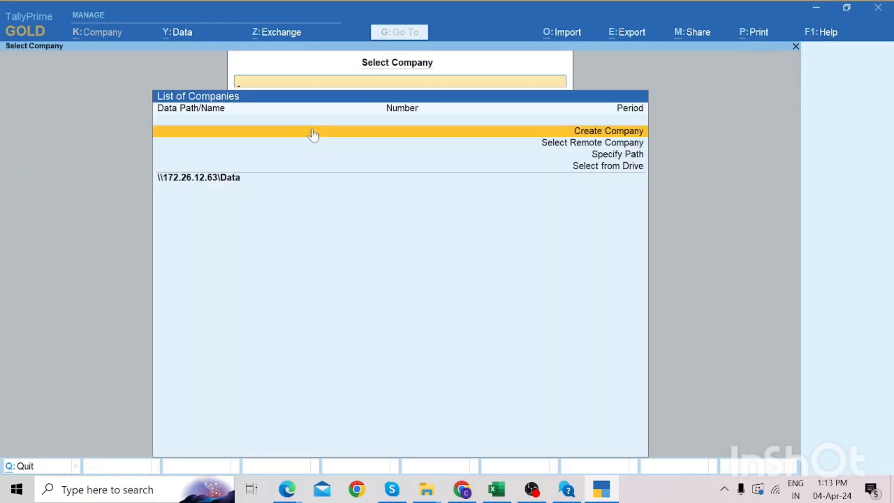
key("Down")
key("Down")
key("Down")
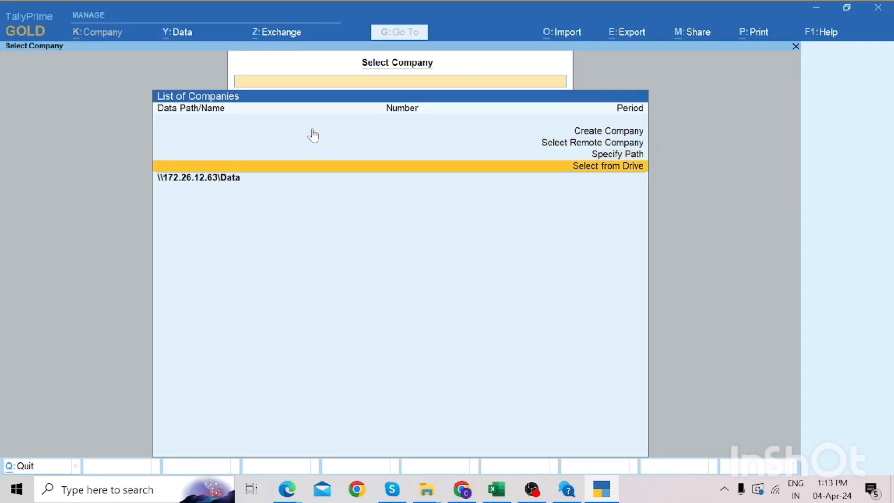
key("Up")
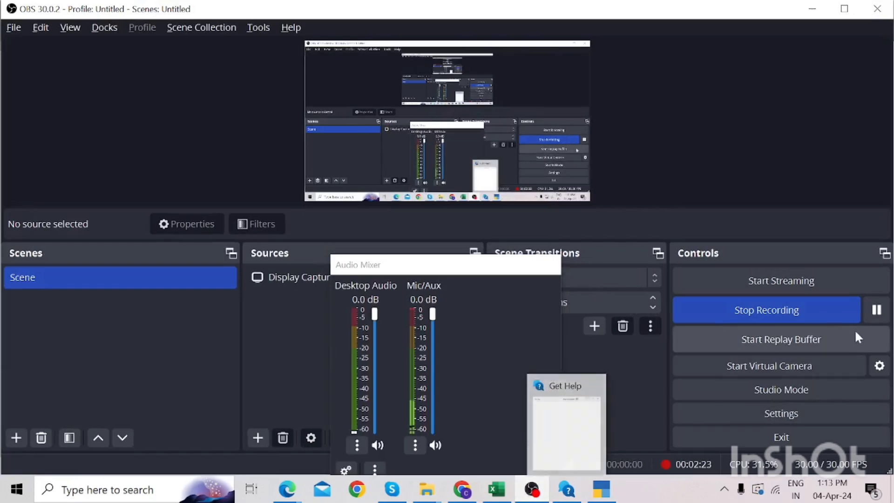
left_click(875, 313)
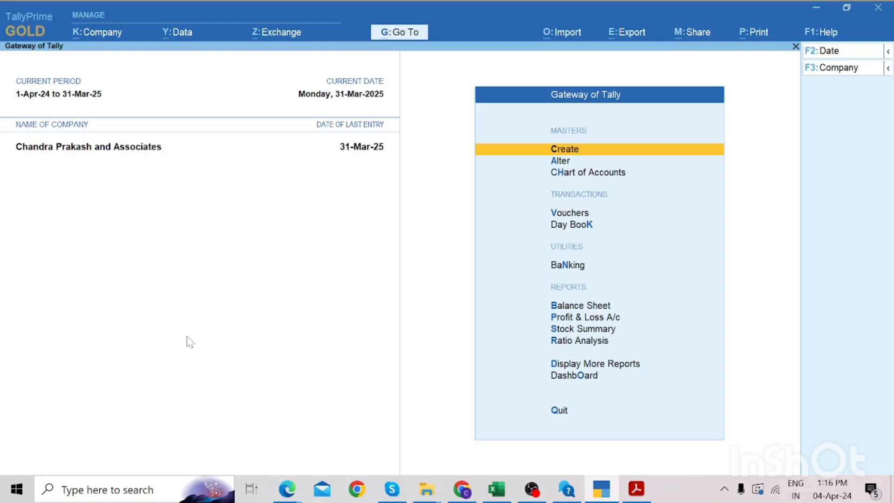
- Open the loaded company's features and review the accounting, inventory, taxation, online access, payroll and other options, declining to accept the form
key("F11")
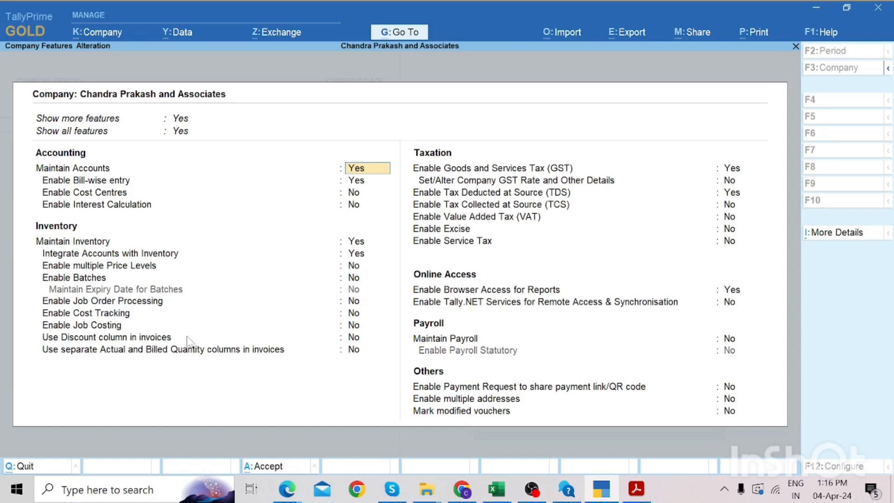
key("Down")
key("Down")
key("Down")
key("Down")
key("Down")
key("Down")
key("Down")
key("Down")
key("Down")
key("Down")
key("Down")
key("Down")
key("Down")
key("Down")
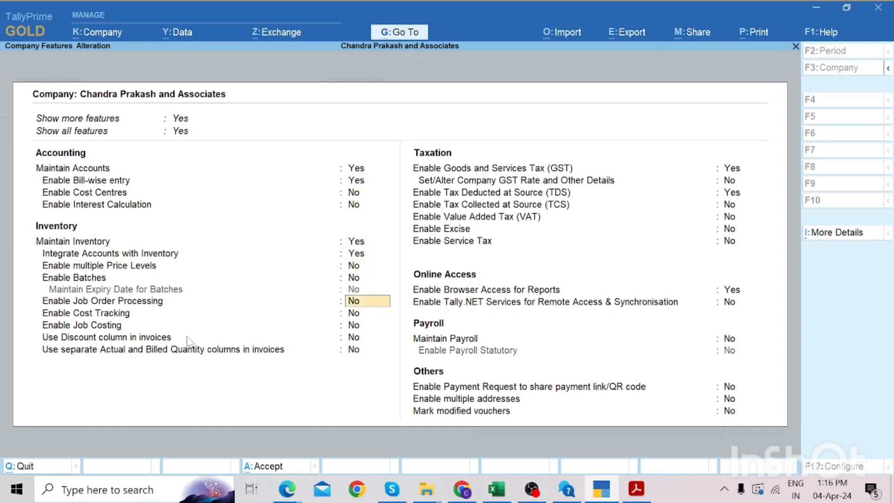
key("Down")
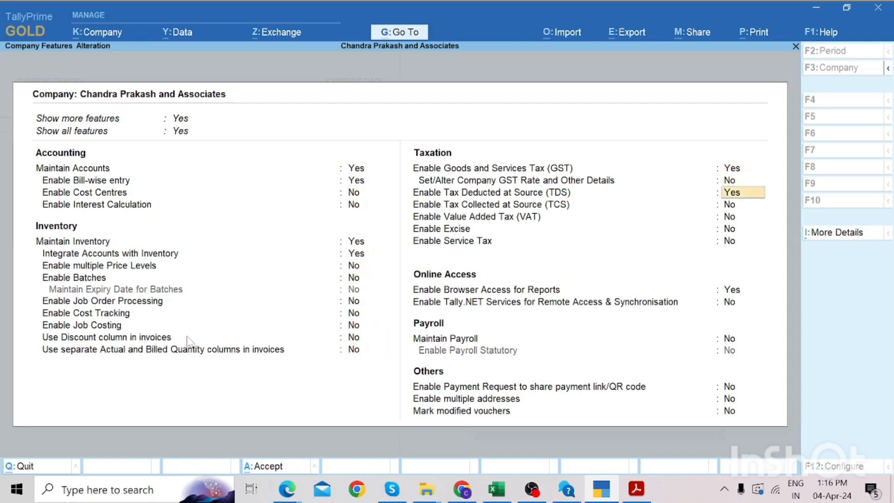
key("Up")
key("Up")
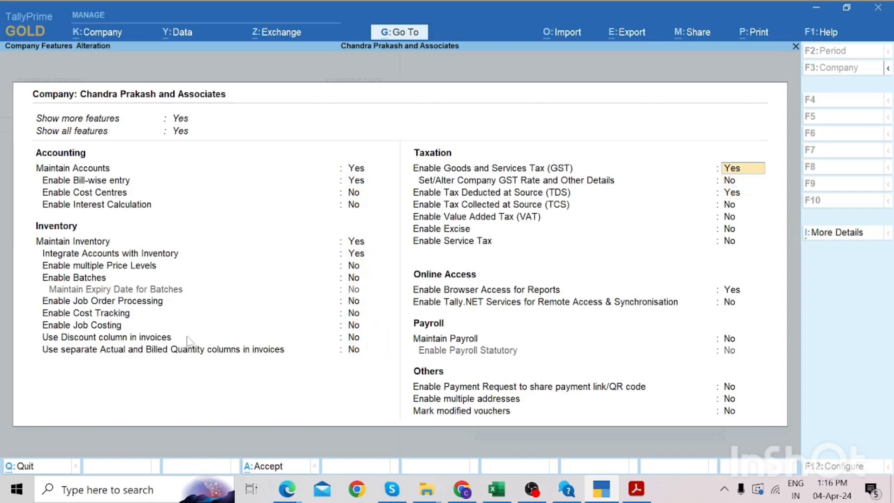
key("Down")
key("Down")
key("Down")
key("Down")
key("Down")
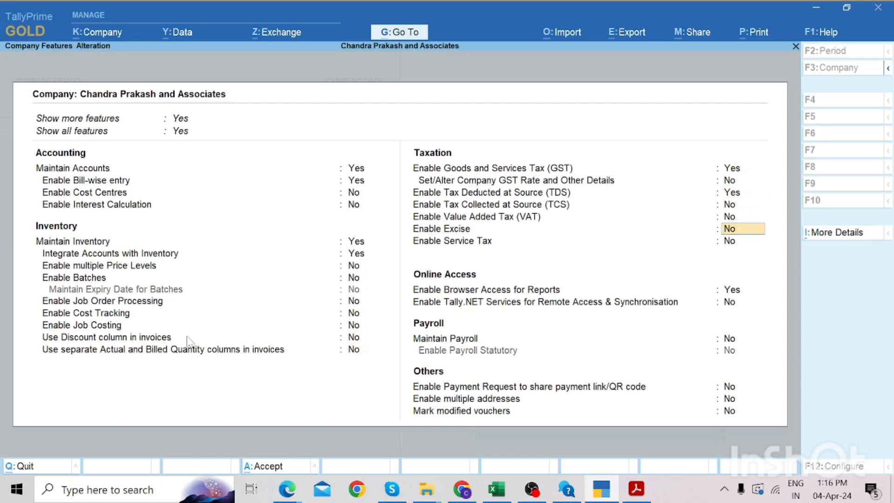
key("Down")
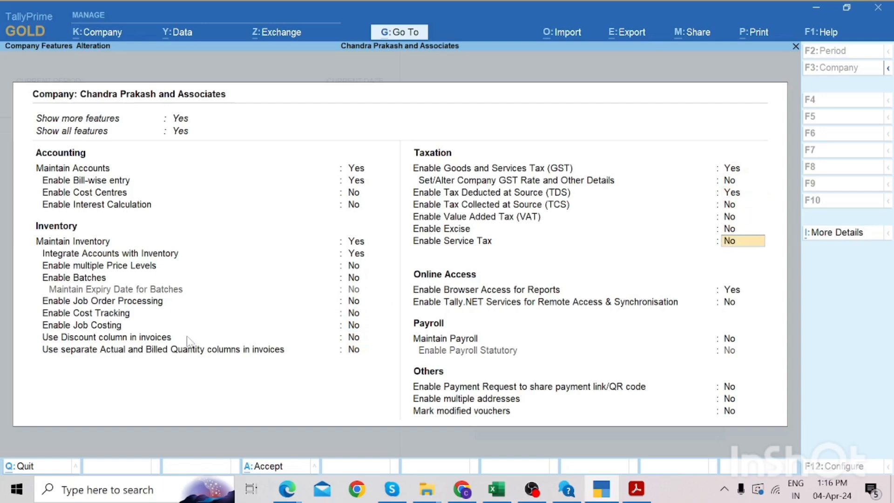
key("Down")
key("Down")
key("Down")
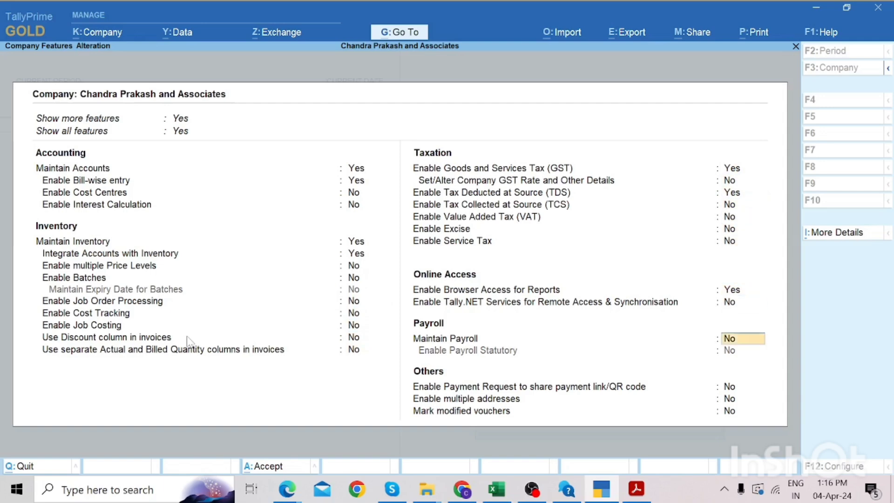
key("Down")
key("Down")
key("Down")
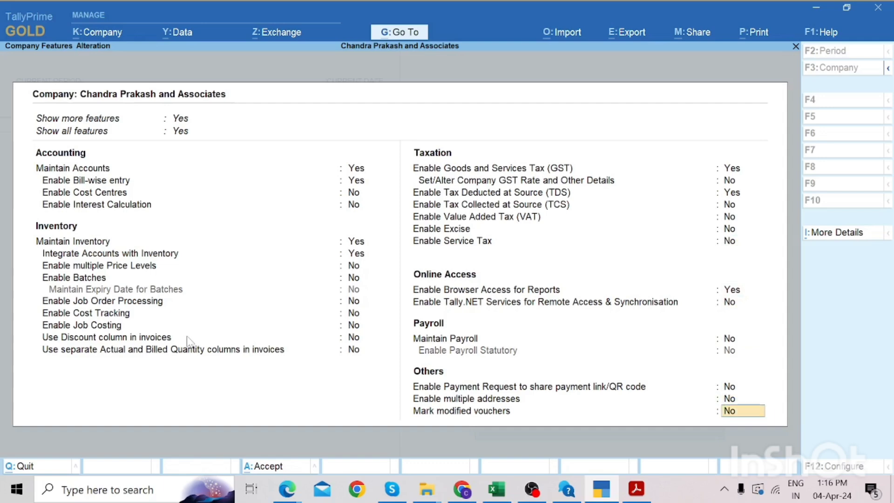
key("Return")
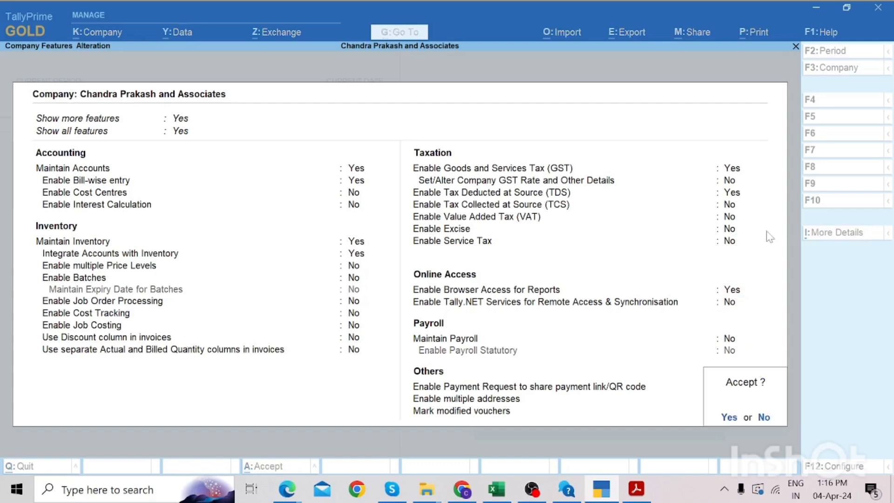
key("n")
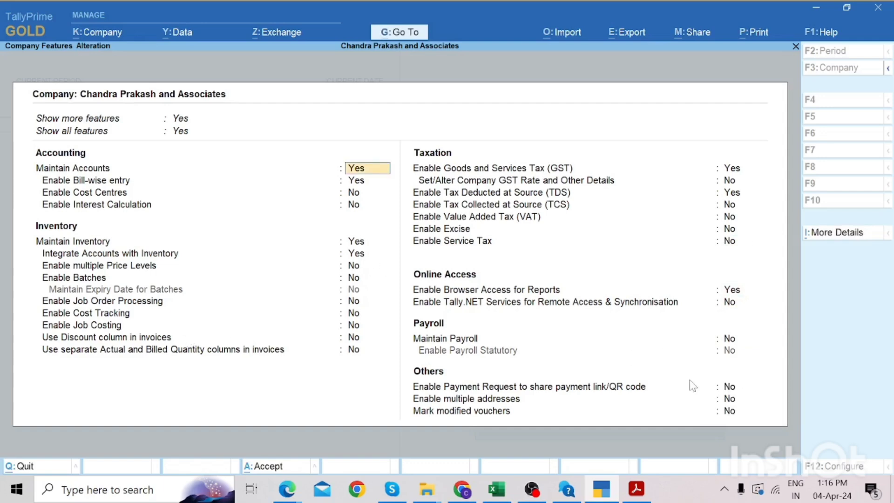
- Open the MSME Registration Details from the additional details in the company features
left_click(821, 232)
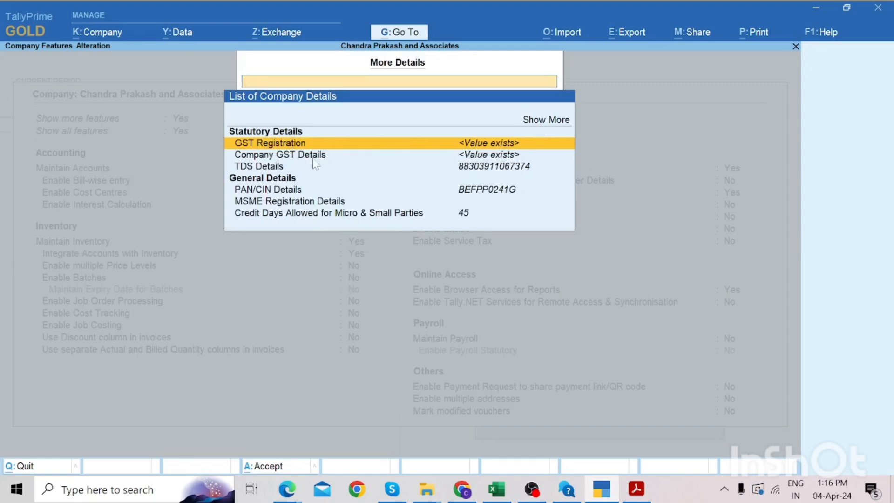
key("Down")
key("Down")
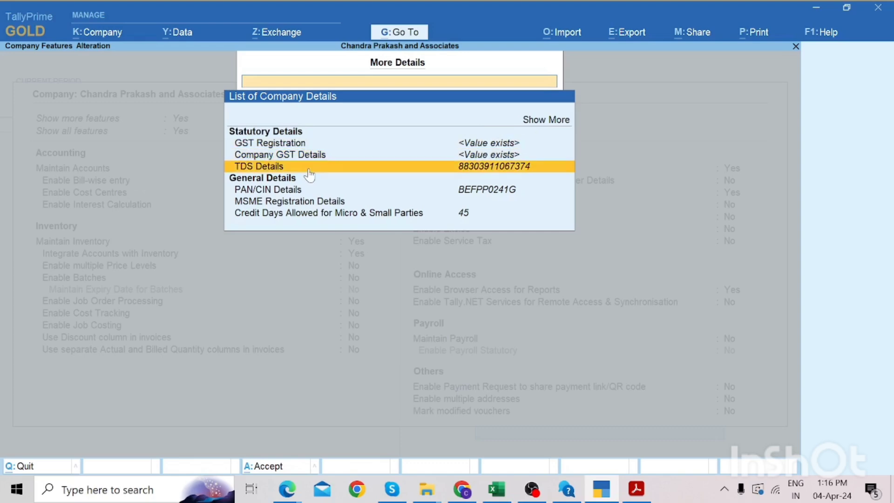
key("Down")
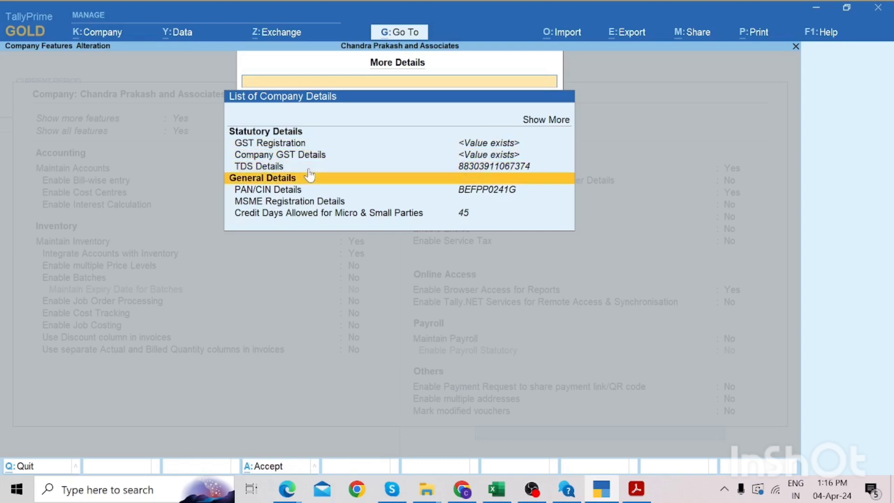
key("Down")
key("Down")
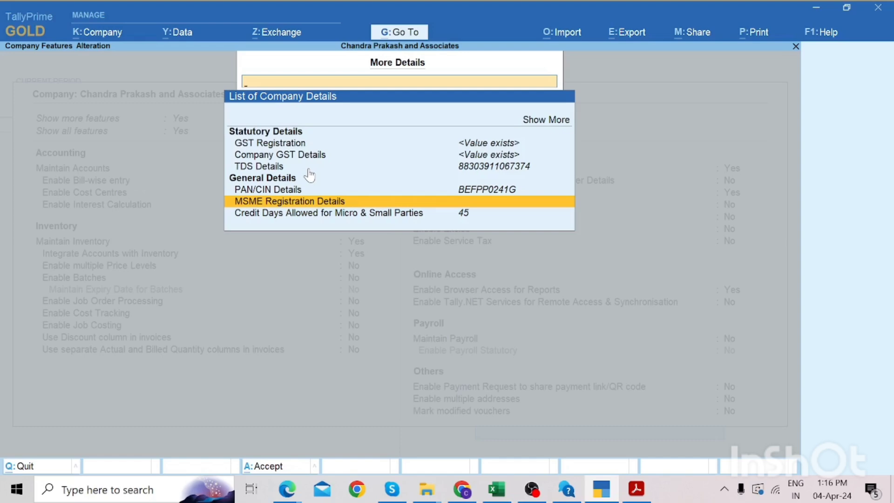
key("Return")
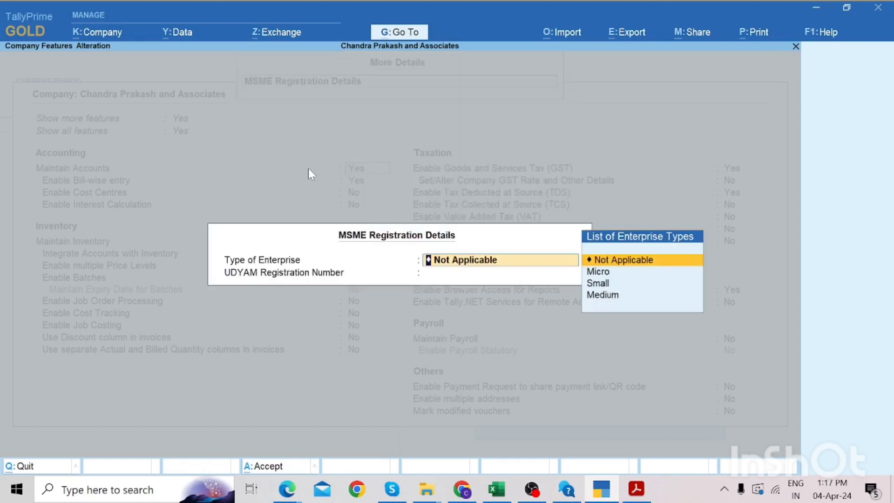
- Review the available enterprise types for the MSME registration and highlight Micro
key("Down")
key("Down")
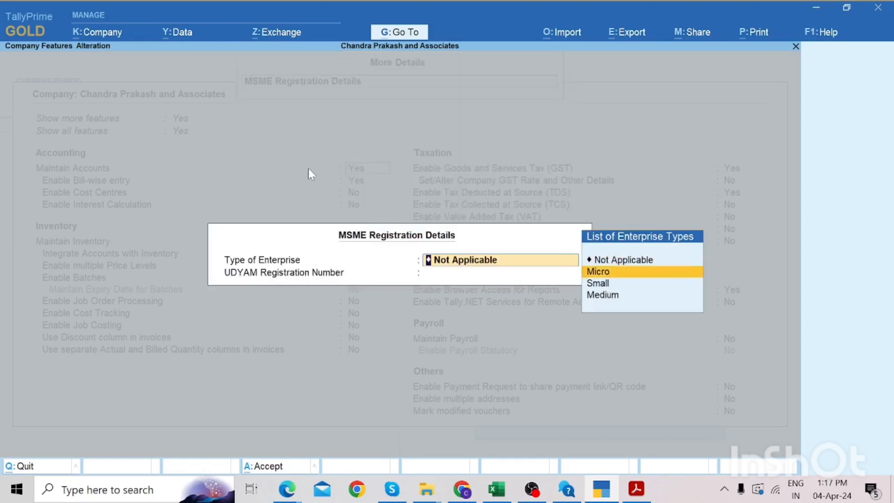
key("Down")
key("Up")
key("Up")
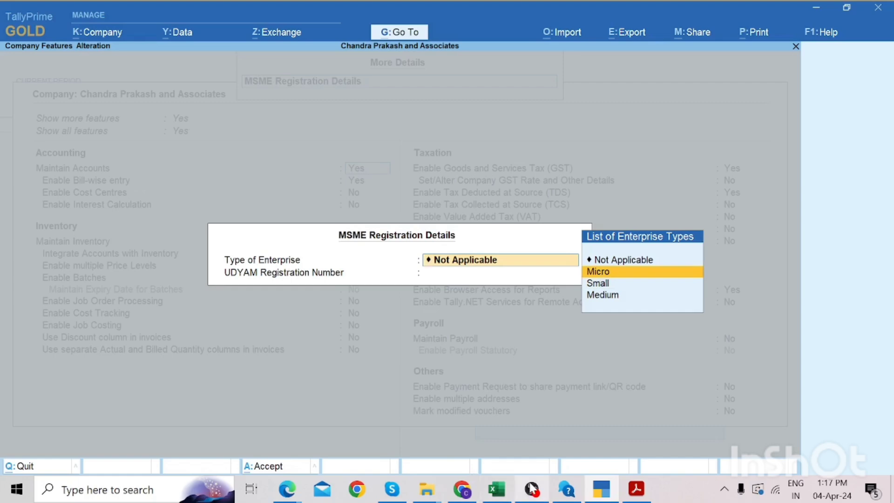
- Switch to Chrome, search the web for "msme registration limit" and check the eudyam.in result before returning to the results
left_click(469, 490)
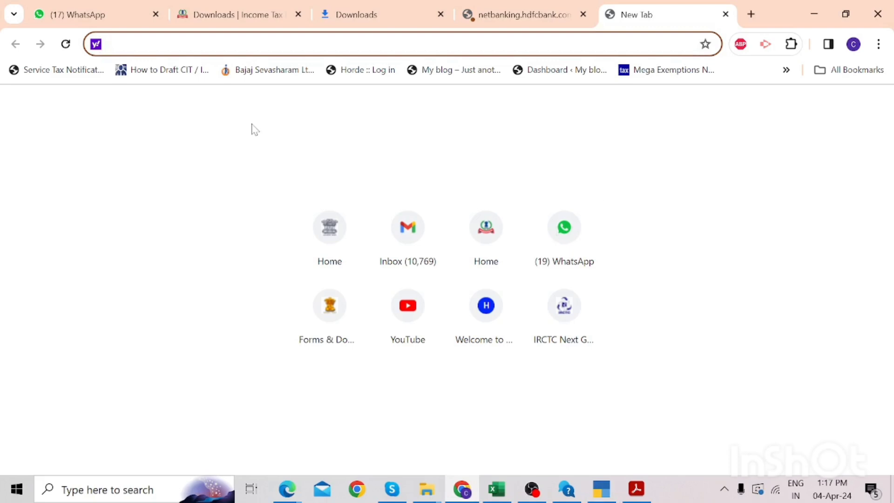
type("ms")
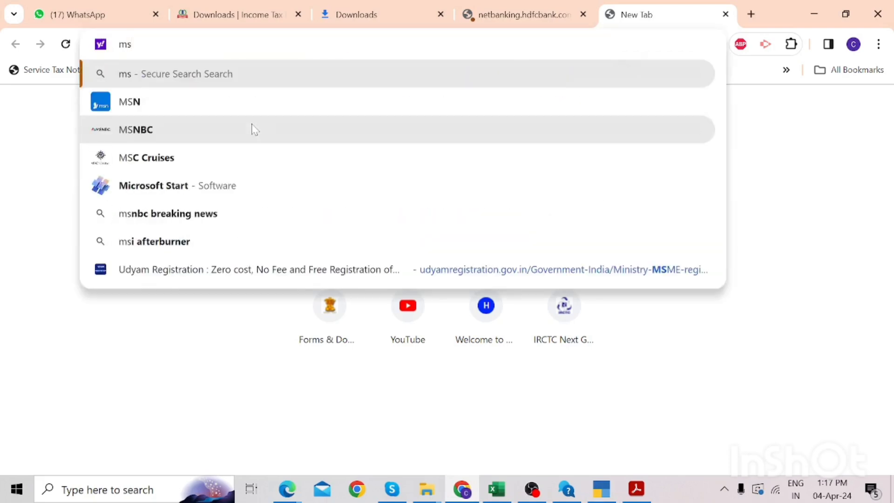
type("me limit")
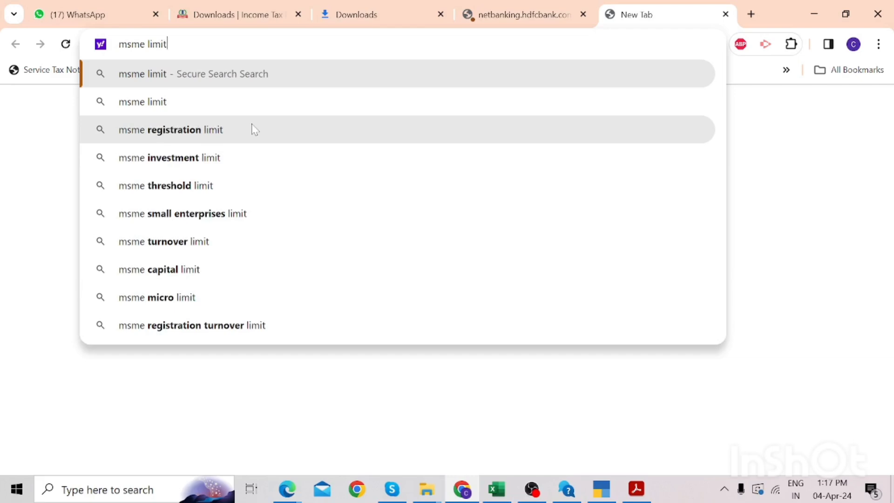
left_click(191, 140)
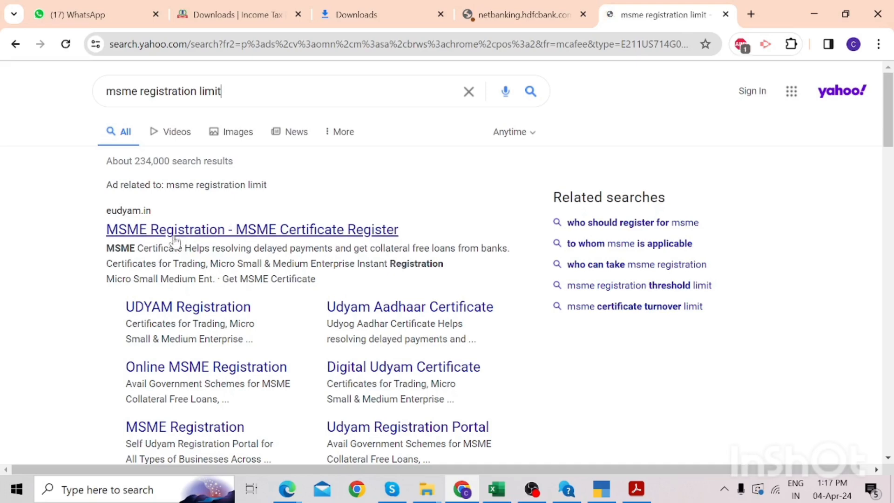
left_click(228, 233)
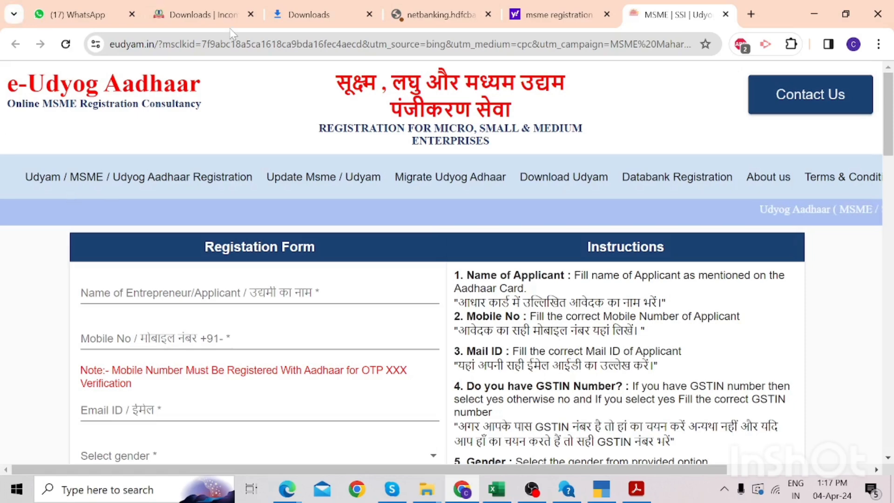
left_click(559, 15)
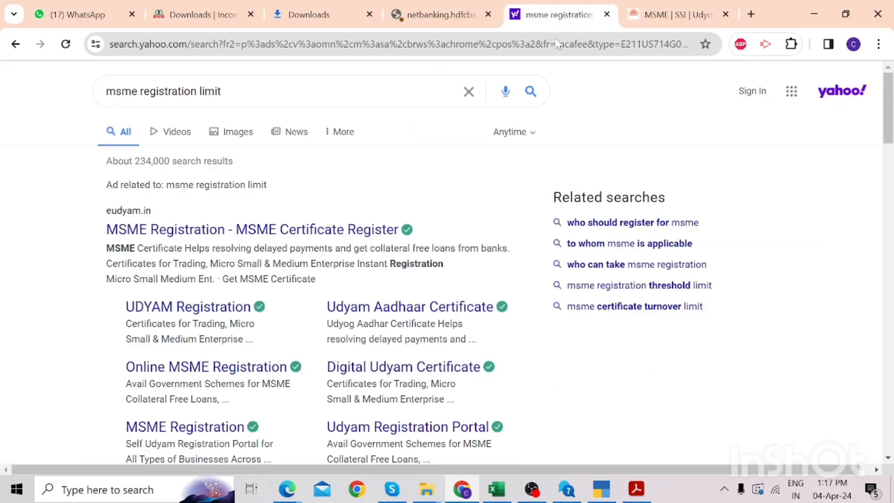
- Read the investment and turnover eligibility limits in the search results, briefly checking the Razorpay article on MSME registration
left_click_drag(892, 98, 891, 172)
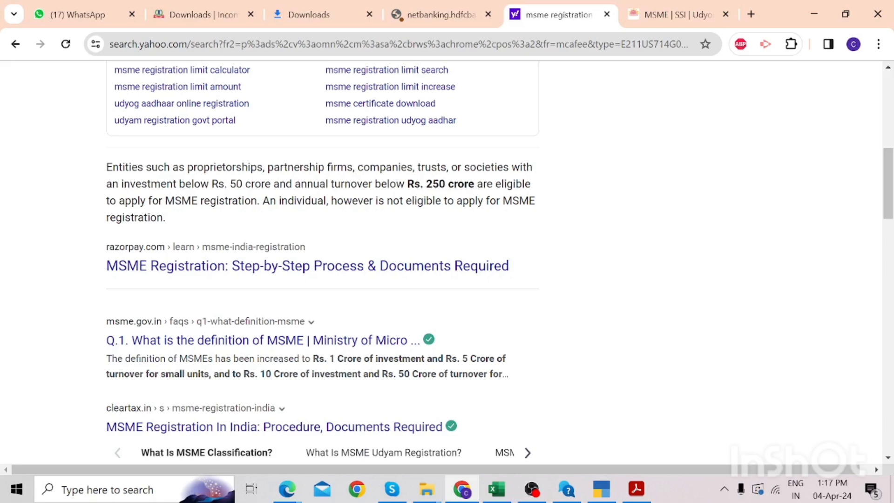
left_click_drag(230, 184, 270, 185)
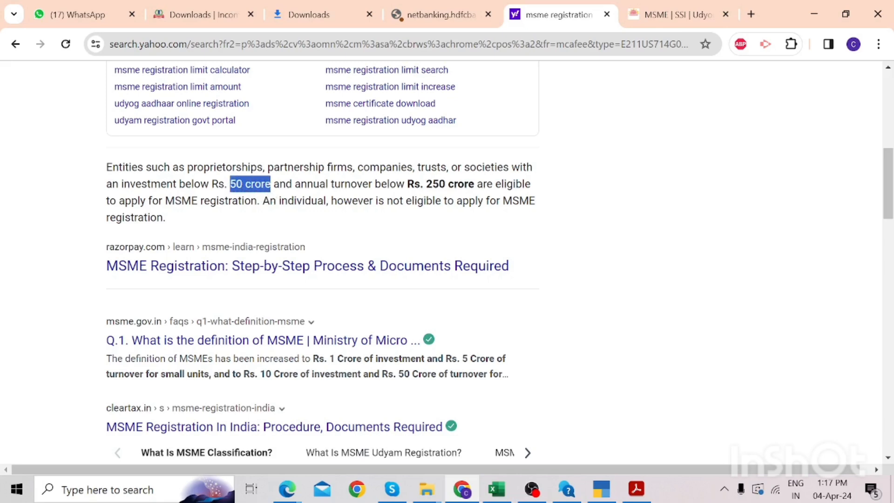
left_click_drag(335, 184, 438, 184)
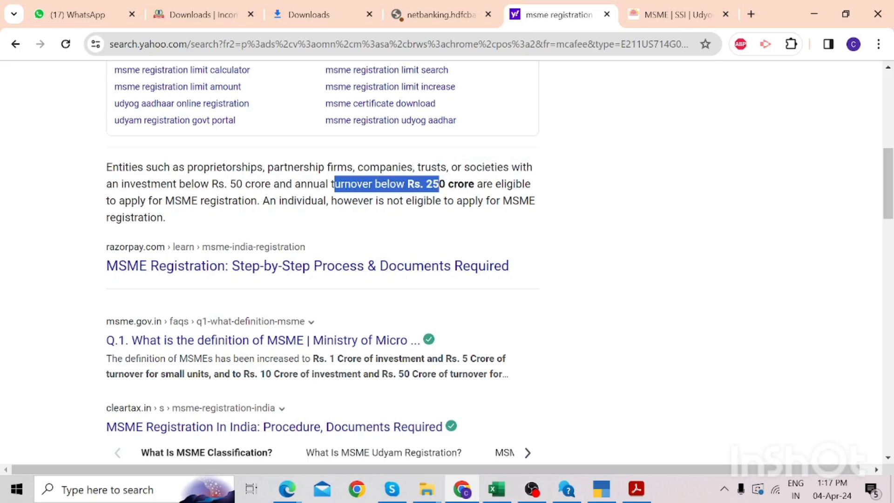
left_click(196, 276)
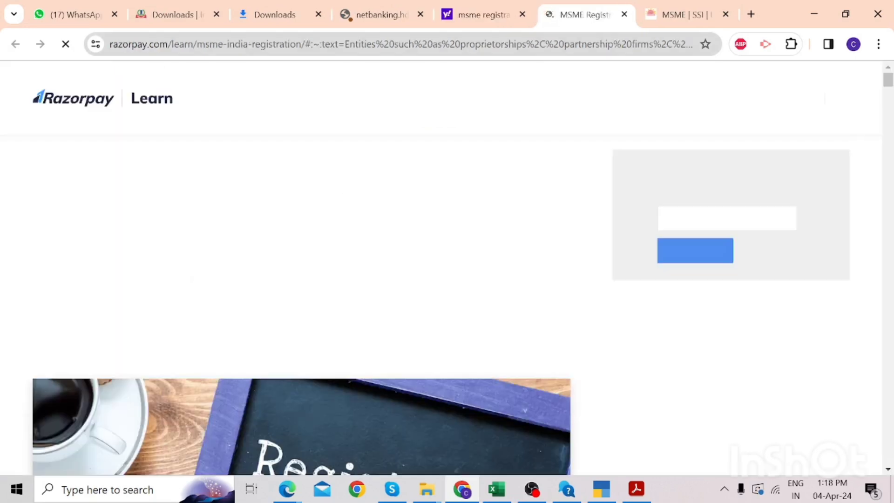
left_click(471, 18)
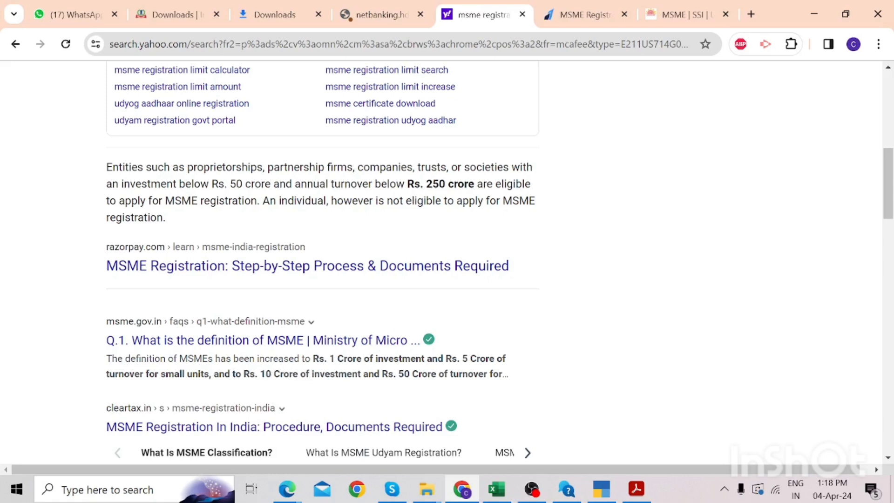
- Read the investment and turnover limits in the msme.gov.in search result on the definition of MSME
left_click_drag(328, 358, 521, 368)
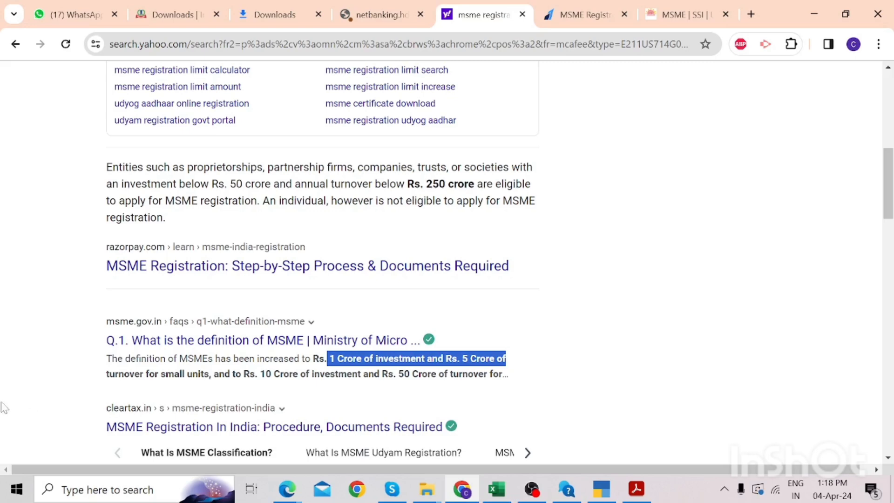
left_click(158, 374)
left_click_drag(159, 373, 203, 373)
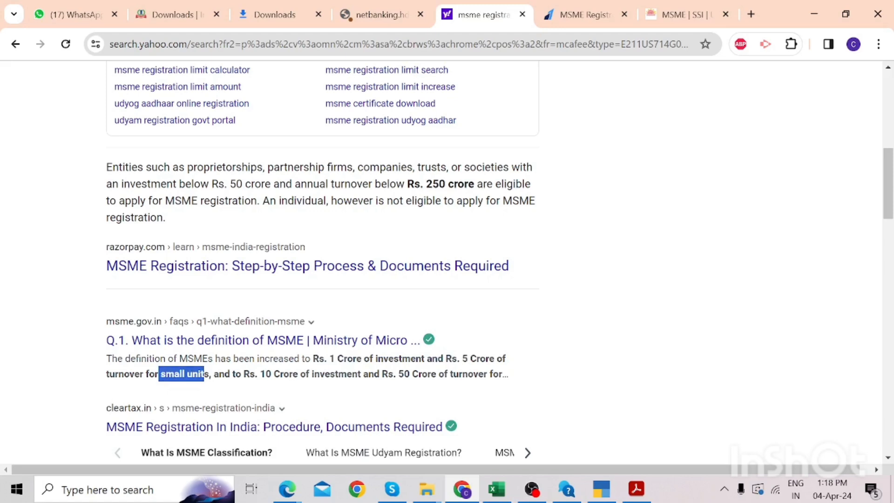
left_click_drag(258, 374, 357, 374)
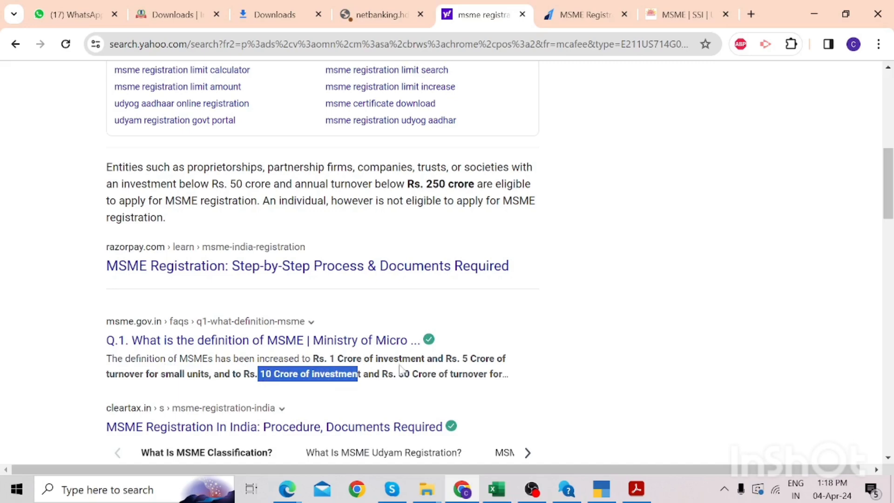
- Open the msme.gov.in page on the definition of MSME and examine the investment and turnover limits for micro, small and medium units
left_click(320, 345)
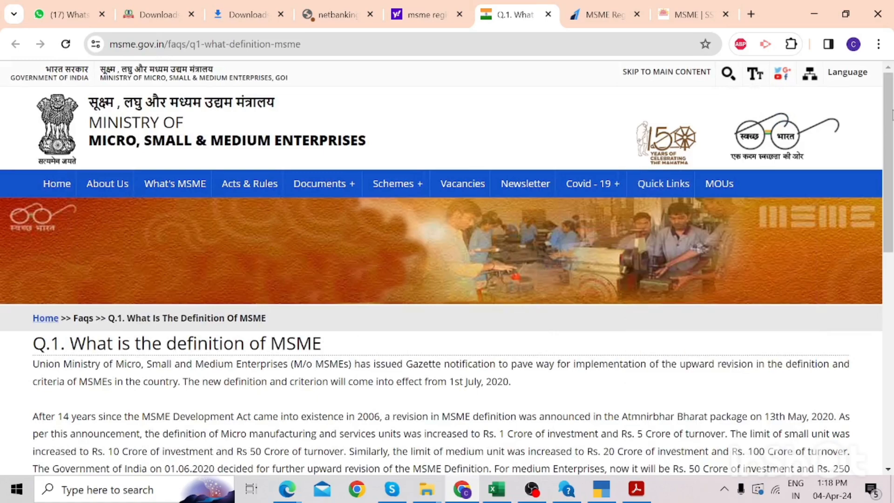
scroll(892, 114, "down", 4)
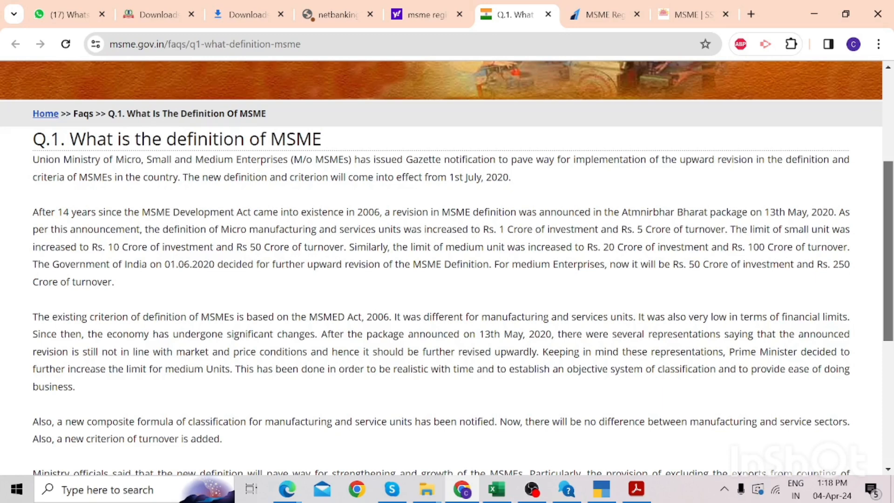
left_click_drag(789, 229, 831, 228)
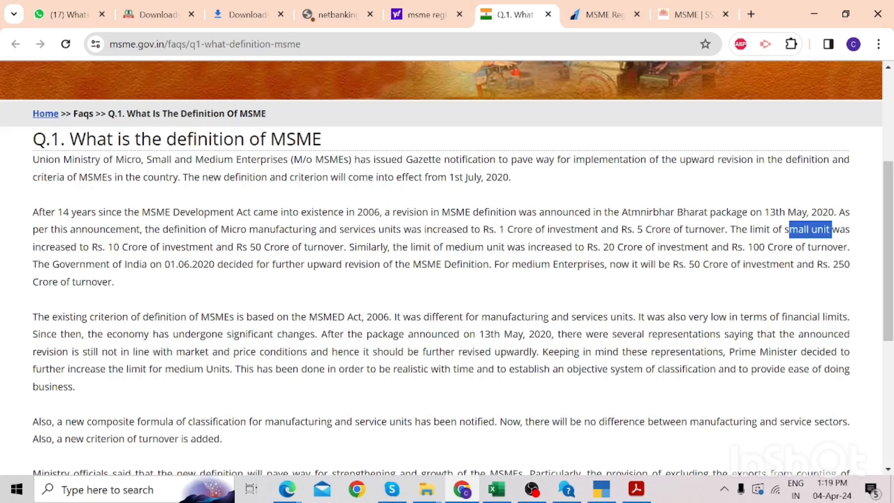
left_click_drag(220, 229, 356, 212)
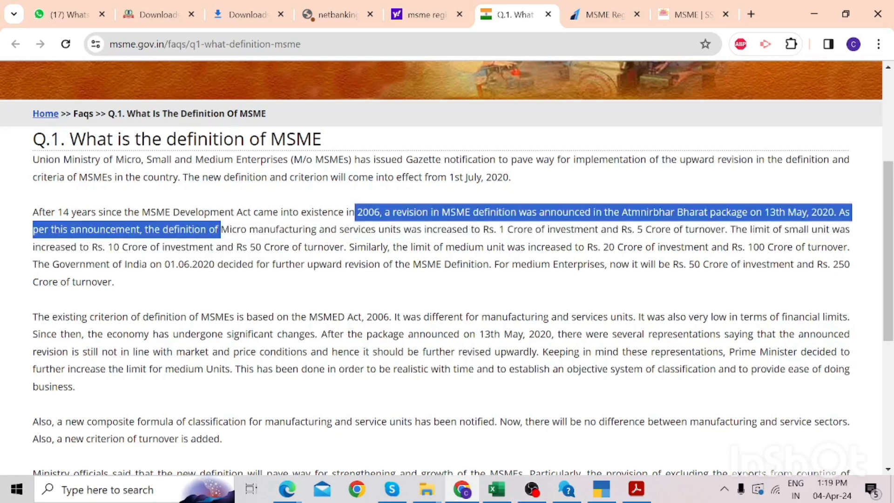
left_click_drag(488, 229, 540, 229)
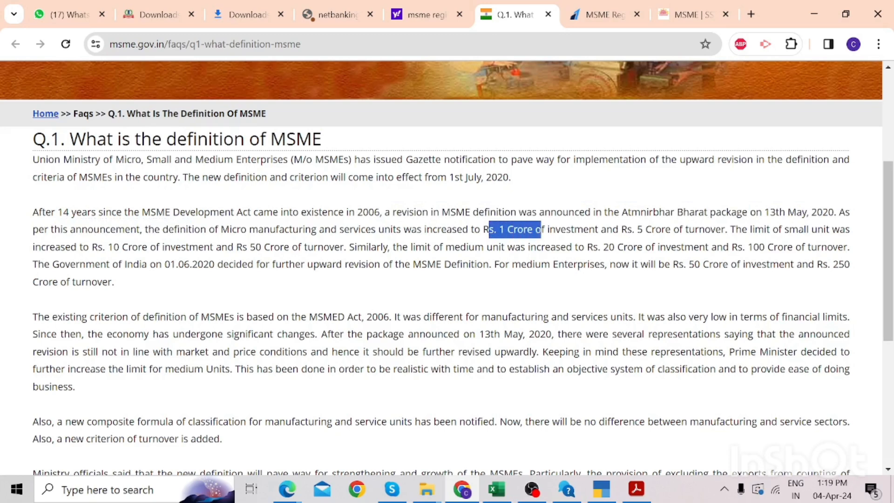
left_click_drag(642, 229, 684, 229)
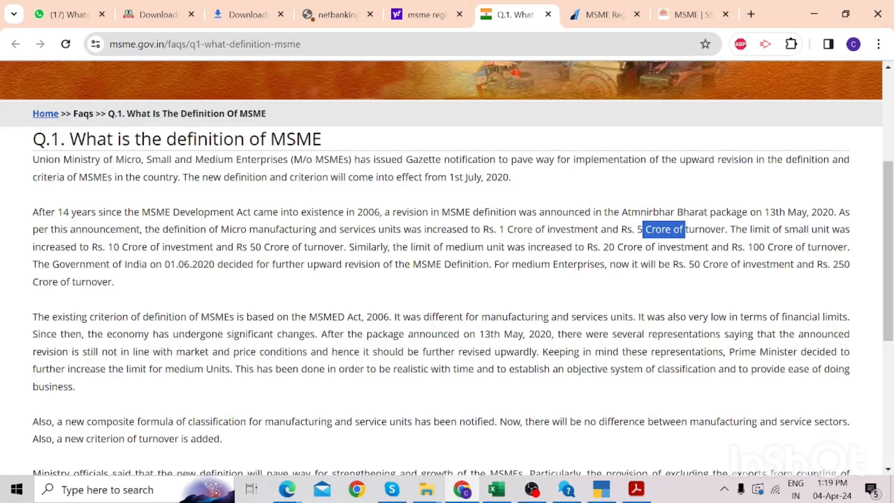
left_click_drag(289, 247, 317, 247)
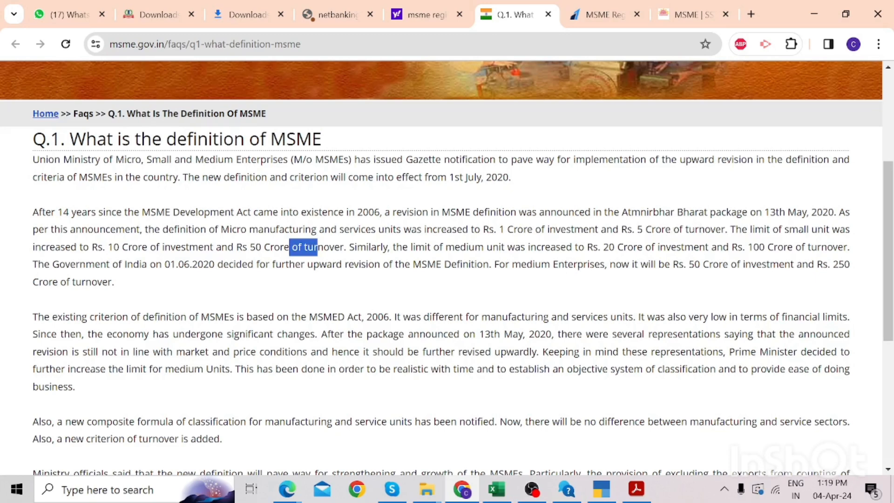
left_click_drag(574, 247, 617, 247)
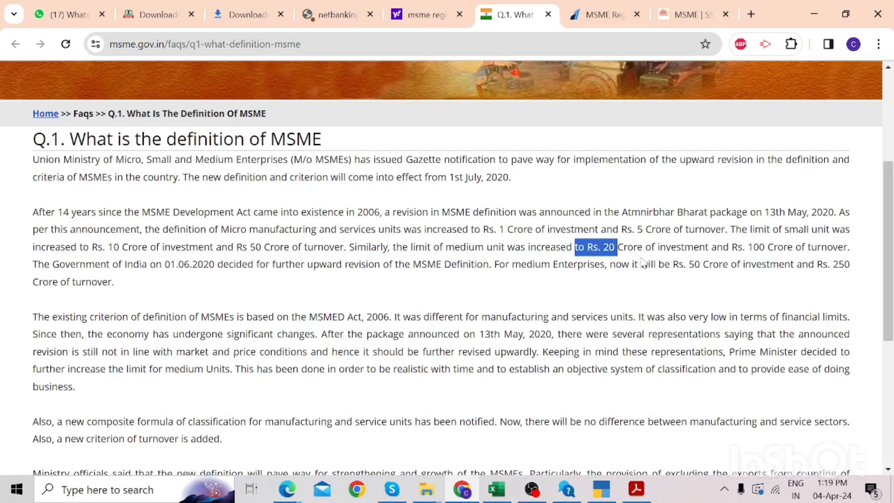
left_click_drag(454, 246, 502, 248)
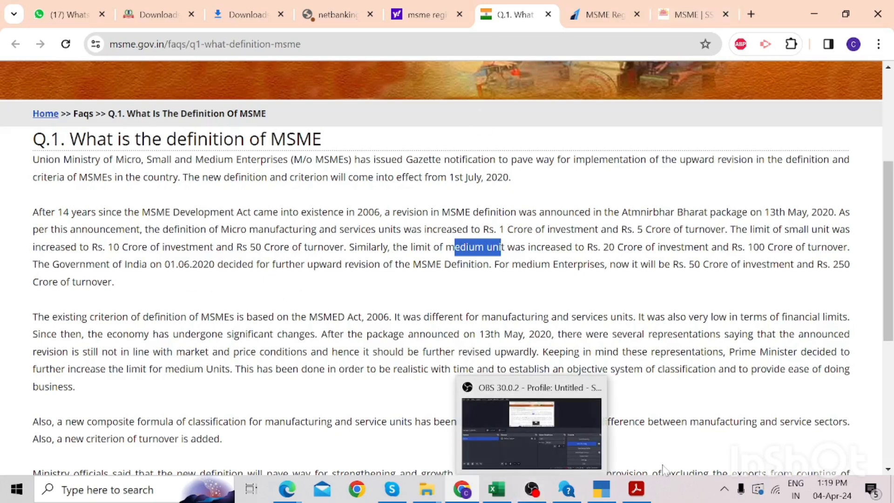
- Return to TallyPrime, set the type of enterprise to Micro and enter the UDYAM registration number from the PDF certificate
left_click(601, 496)
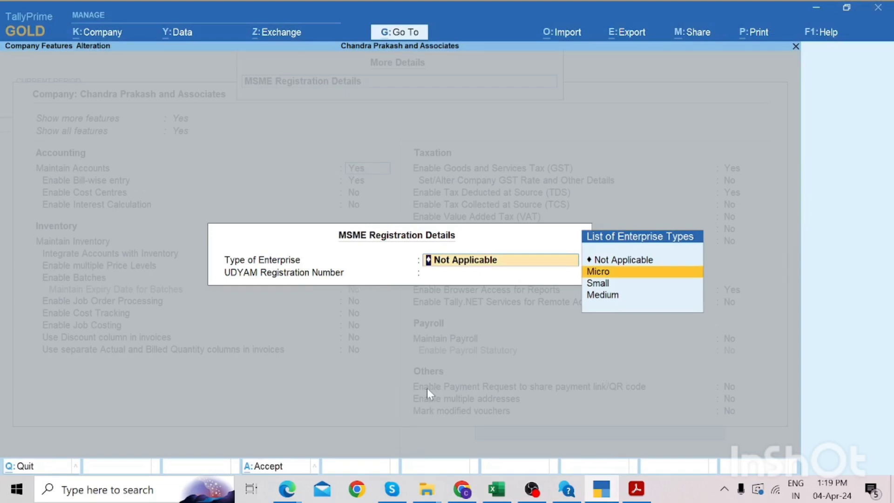
key("Return")
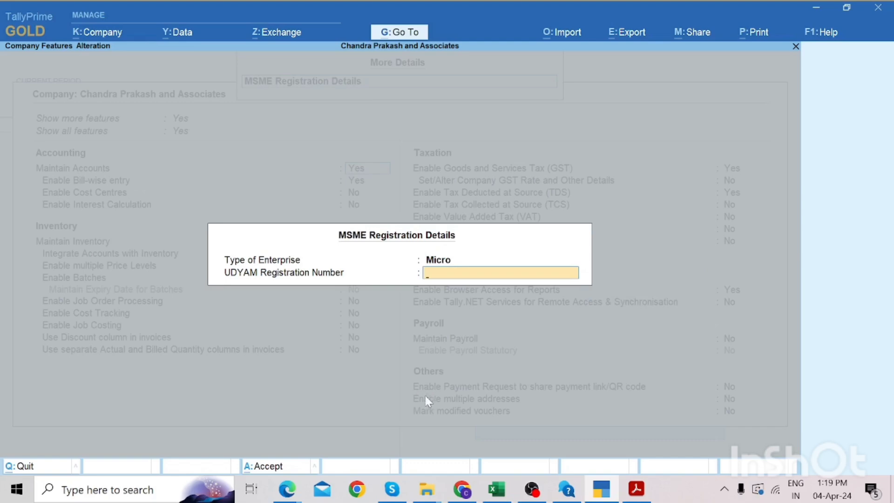
left_click(636, 488)
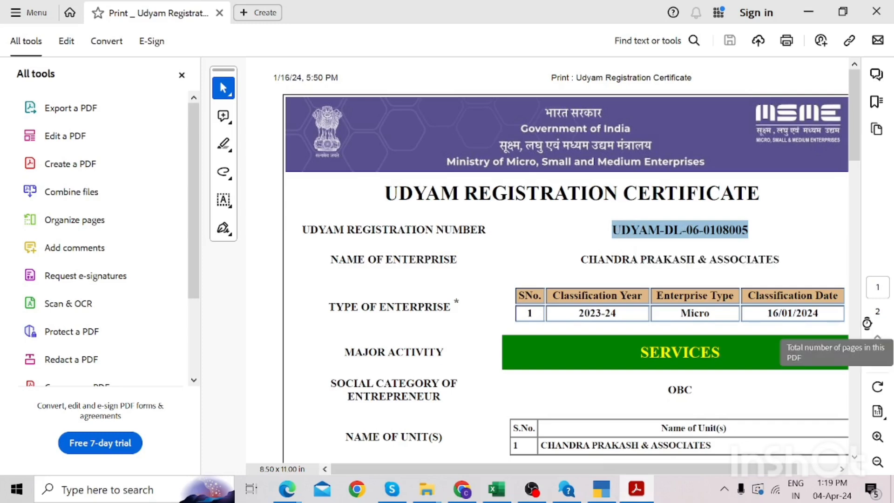
key("alt+Tab")
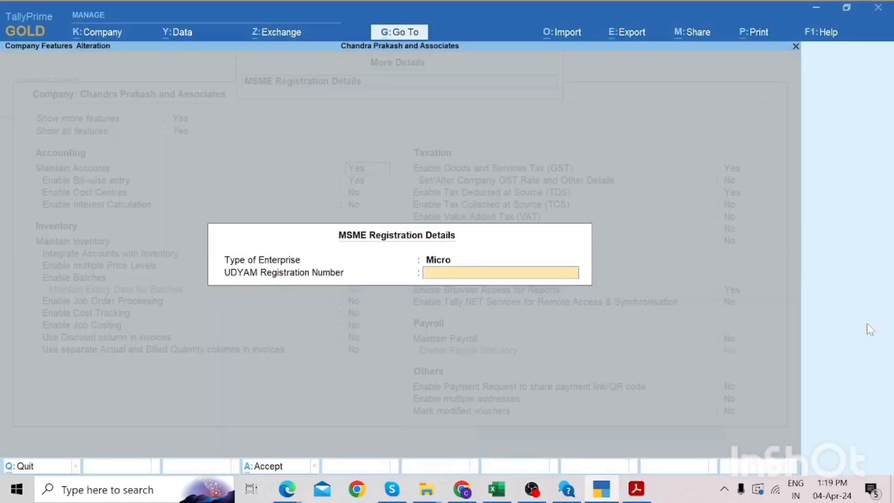
key("ctrl+alt+v")
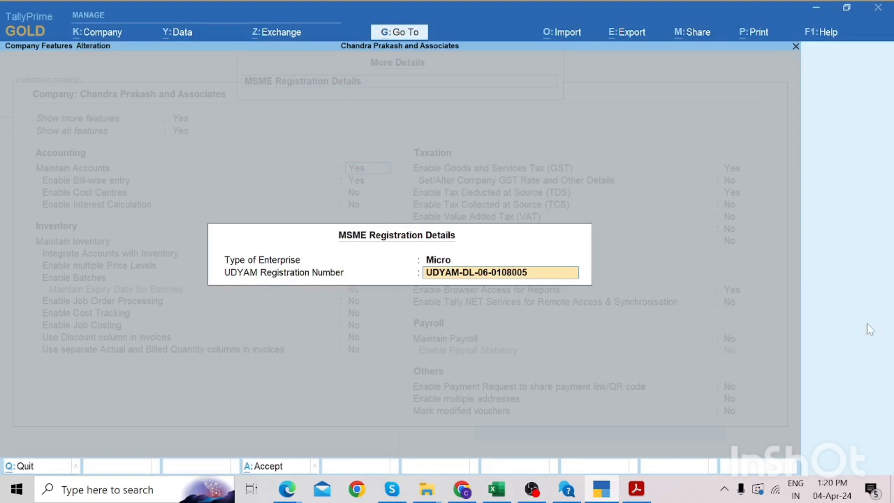
key("Return")
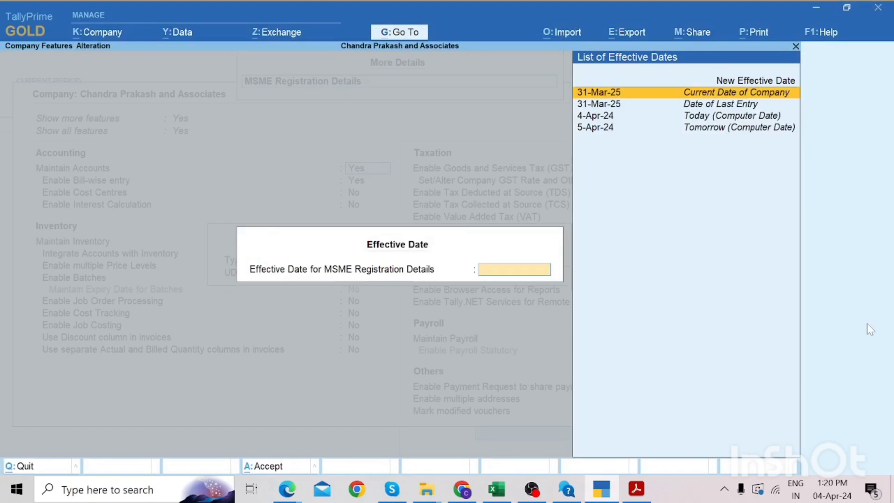
- Check the classification date on the Udyam certificate in Acrobat, and return to the MSME effective date entry in TallyPrime
key("alt+Tab")
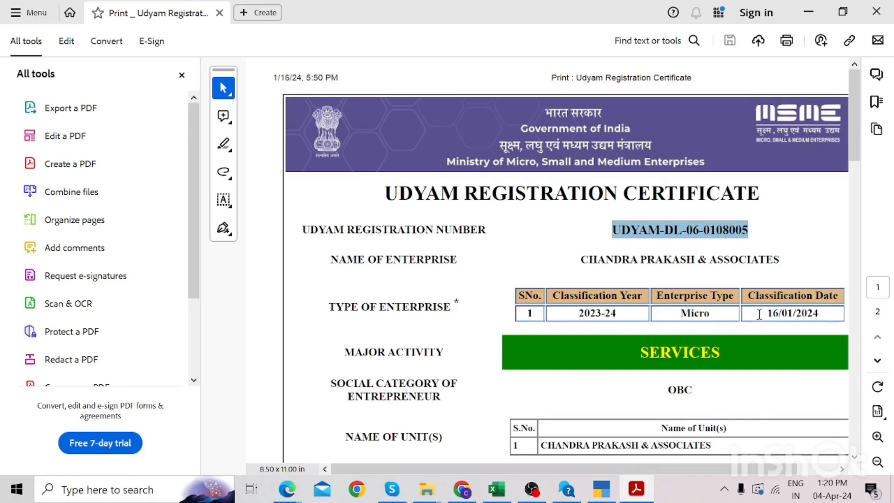
left_click_drag(764, 313, 837, 317)
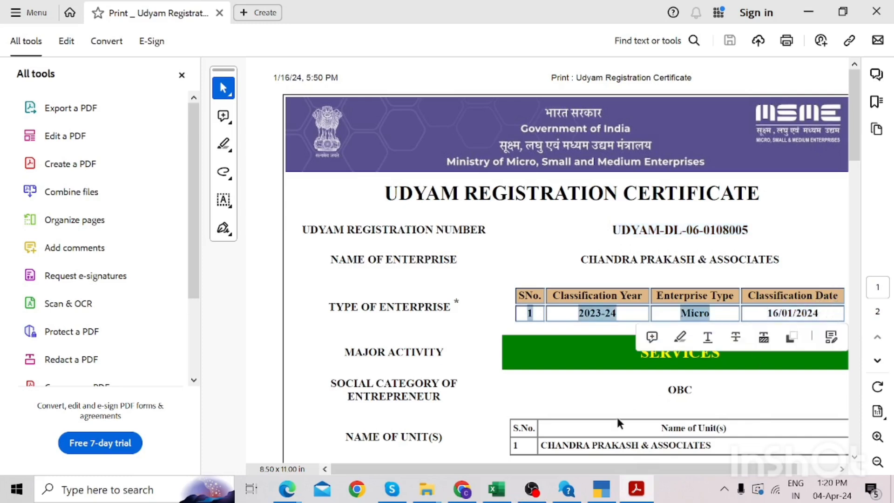
left_click(512, 409)
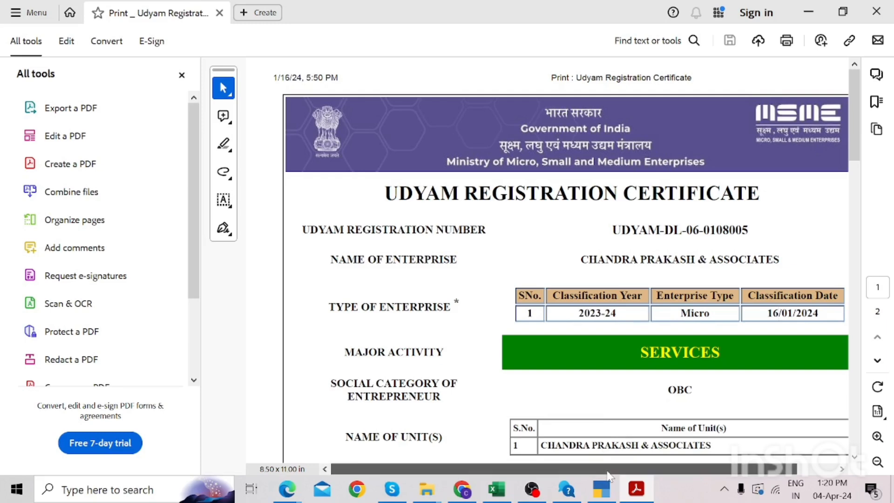
left_click_drag(608, 475, 732, 436)
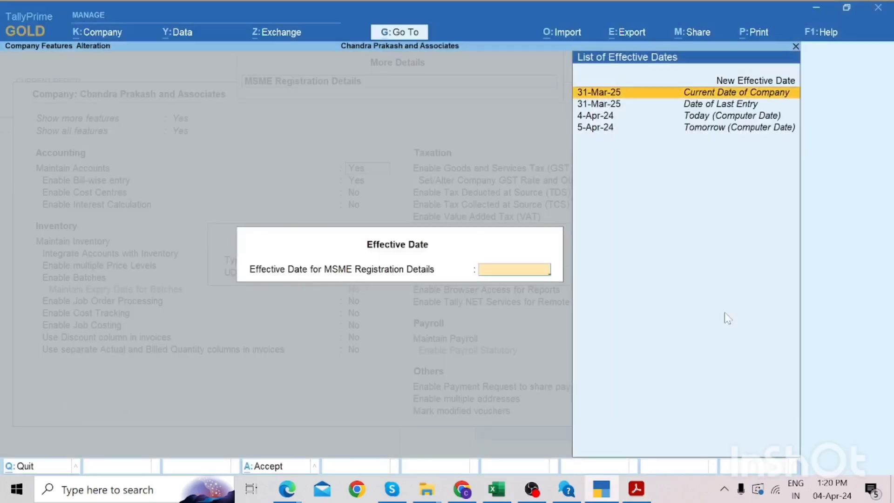
- Set the effective date for the MSME registration details to 16/01/2024 and save the company features
type("16")
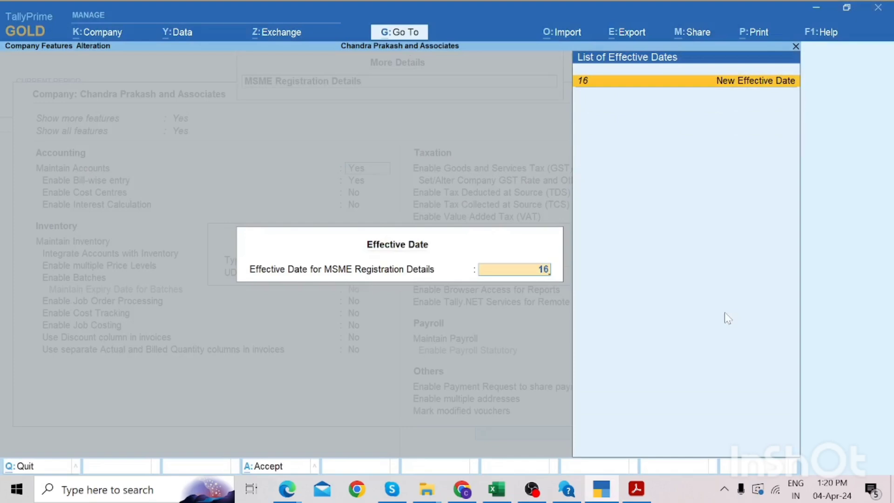
type("/01/2024")
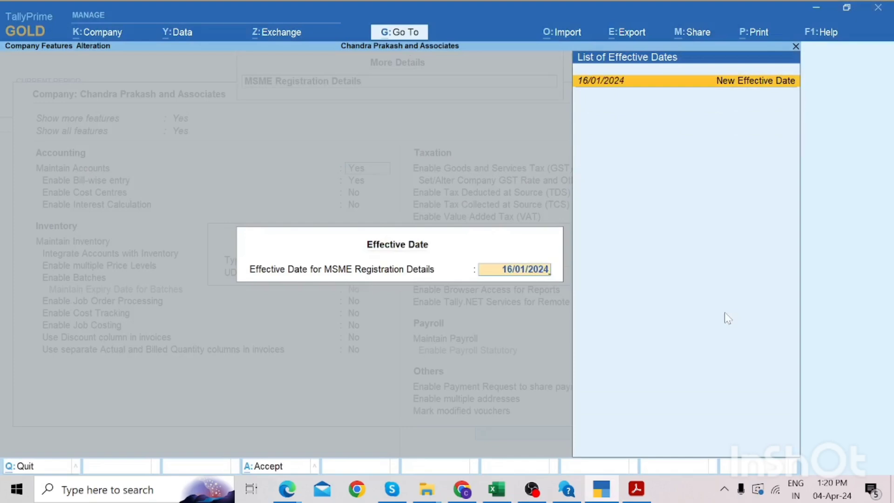
key("Return")
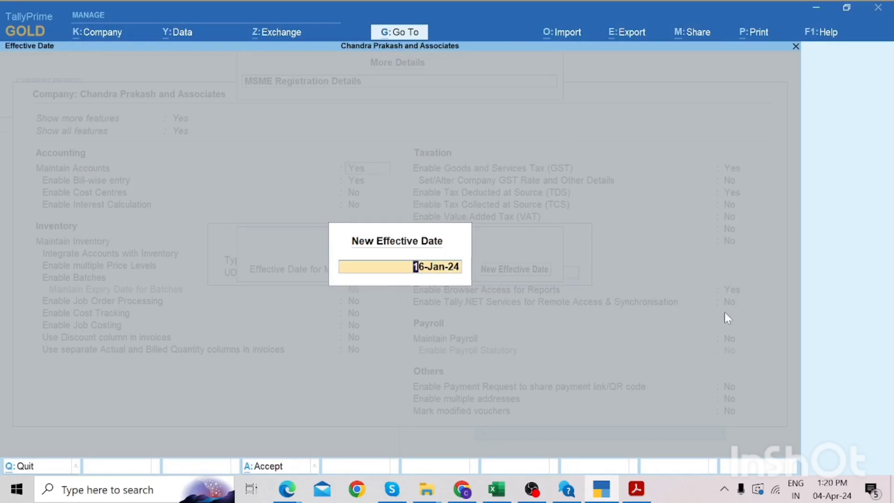
key("Return")
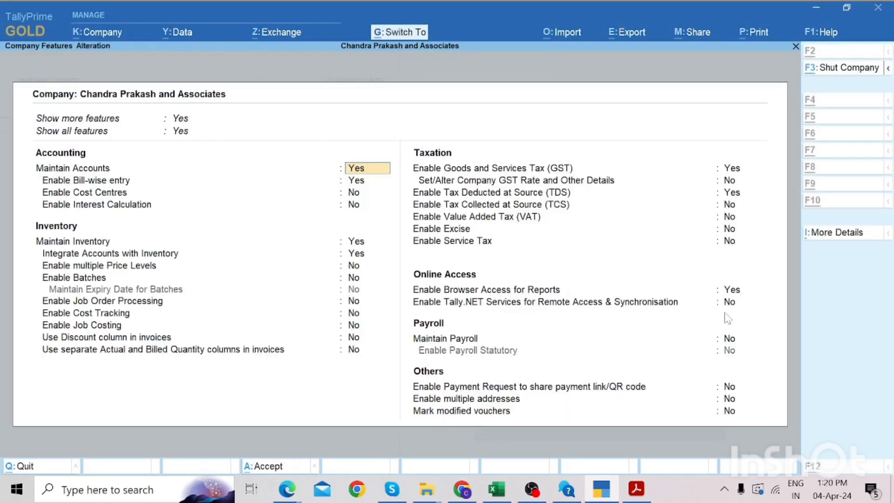
key("ctrl+a")
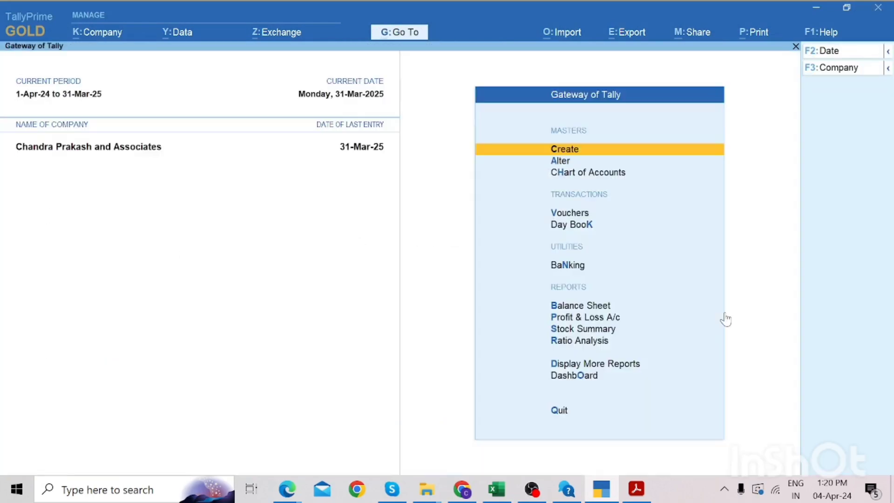
left_click(534, 490)
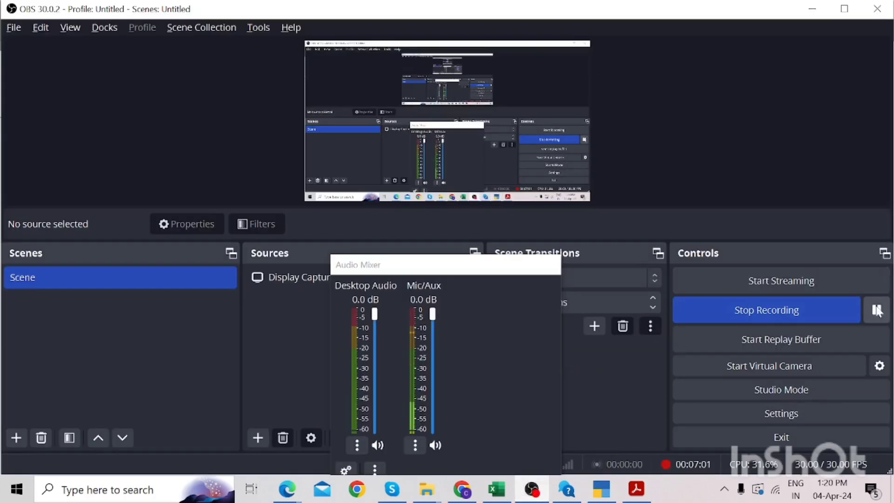
left_click(874, 309)
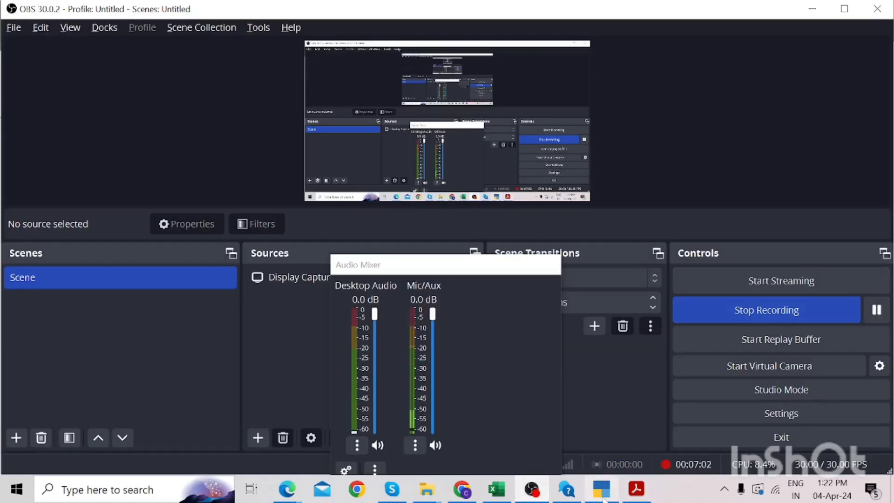
left_click(602, 491)
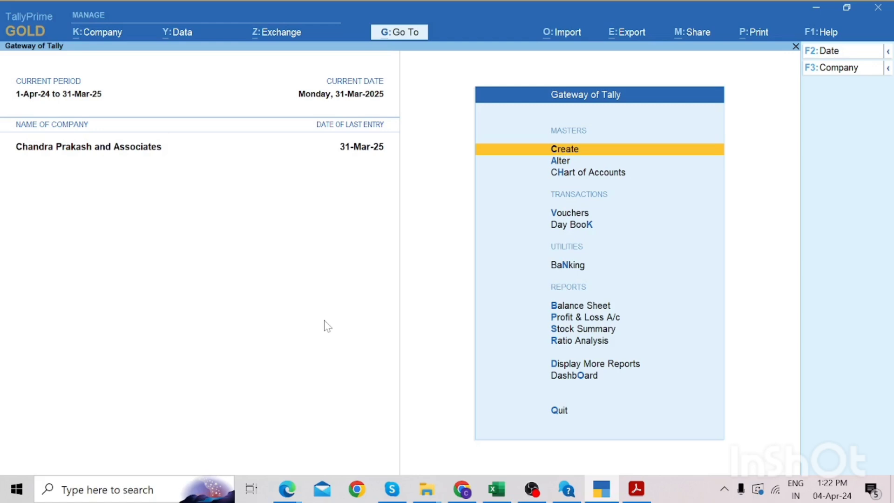
- Open the company's Sales Register from the account books and go through its monthly rows back to April
key("d")
key("a")
key("s")
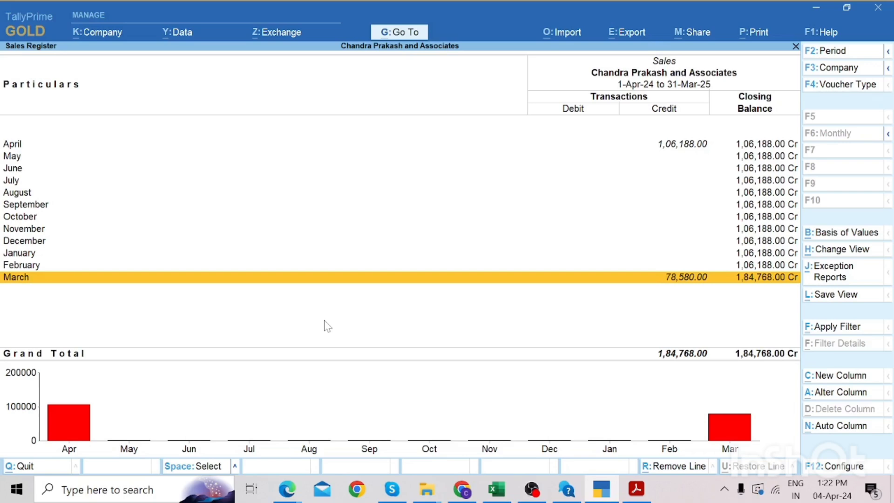
key("Up")
key("Up")
key("Up")
key("Up")
key("Up")
key("Up")
key("Up")
key("Up")
key("Up")
key("Up")
key("Up")
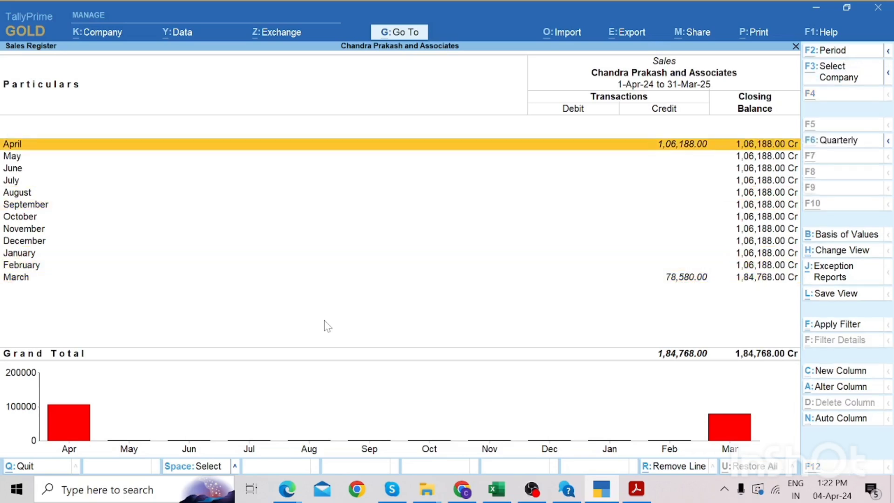
- Change the Sales Register period to run from 1-4-2023 to 31-3-2024
key("alt+F2")
type("1-4-2023")
key("Return")
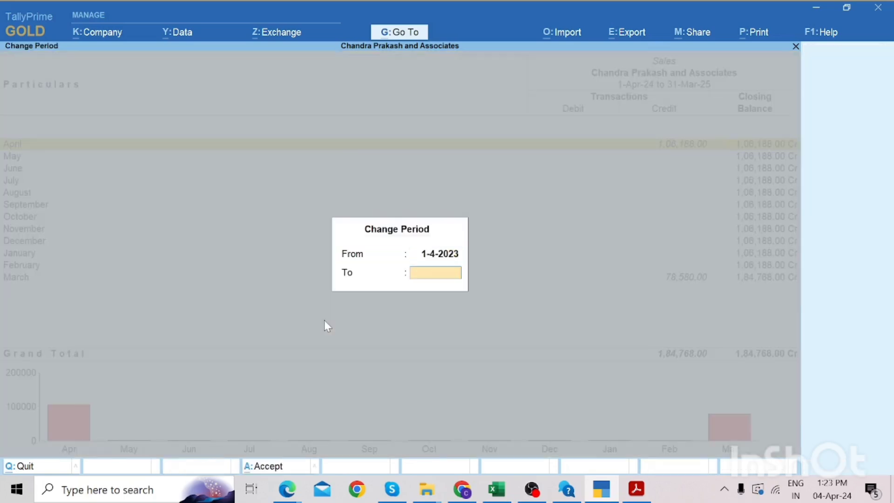
type("31-3-2024")
key("Return")
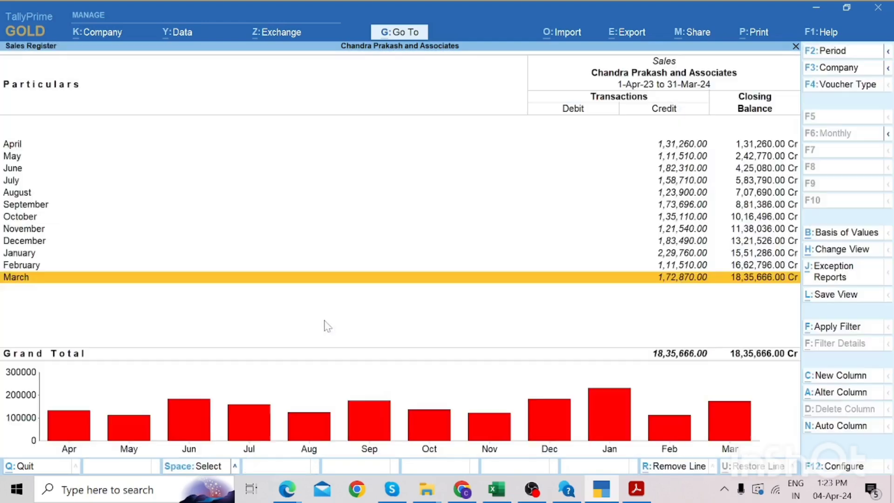
- Look through the months of the Sales Register and open the Gift Me sales voucher dated 20-Mar-24
key("Up")
key("Up")
key("Up")
key("Up")
key("Up")
key("Up")
key("Up")
key("Up")
key("Up")
key("Up")
key("Up")
key("Down")
key("Down")
key("Down")
key("Down")
key("Down")
key("Down")
key("Down")
key("Down")
key("Down")
key("Down")
key("Down")
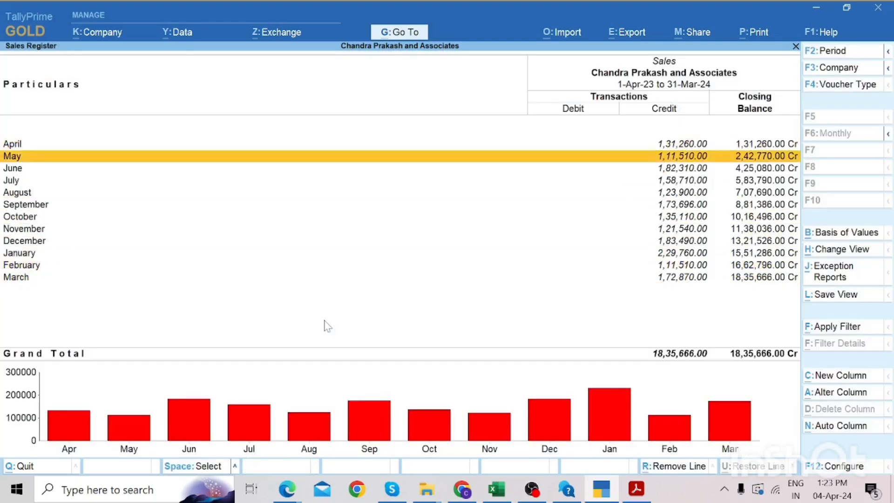
key("Return")
key("Down")
key("Down")
key("Return")
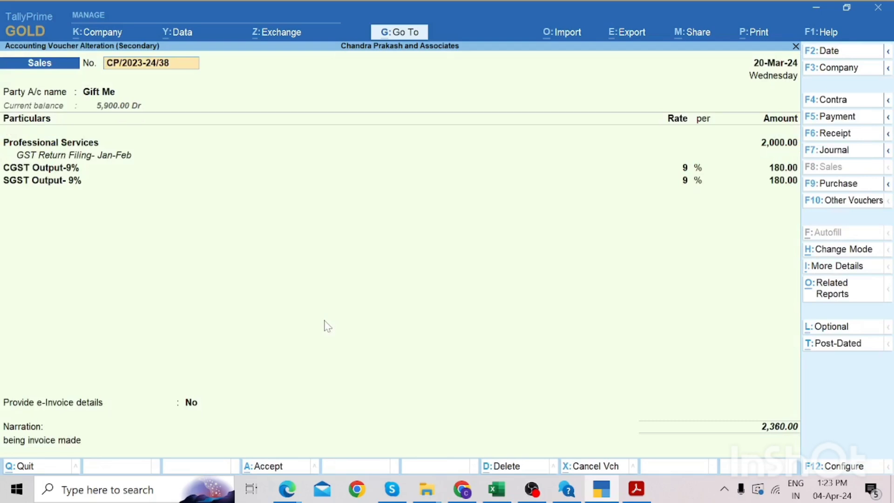
key("alt+p")
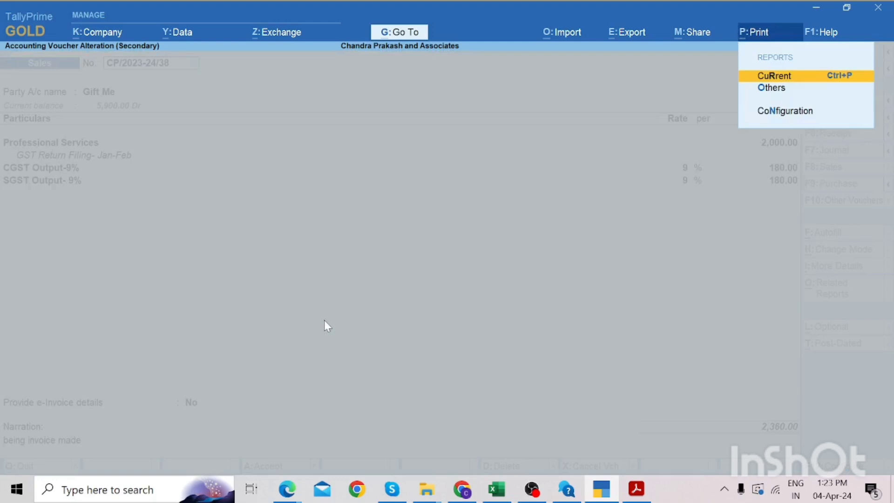
key("Return")
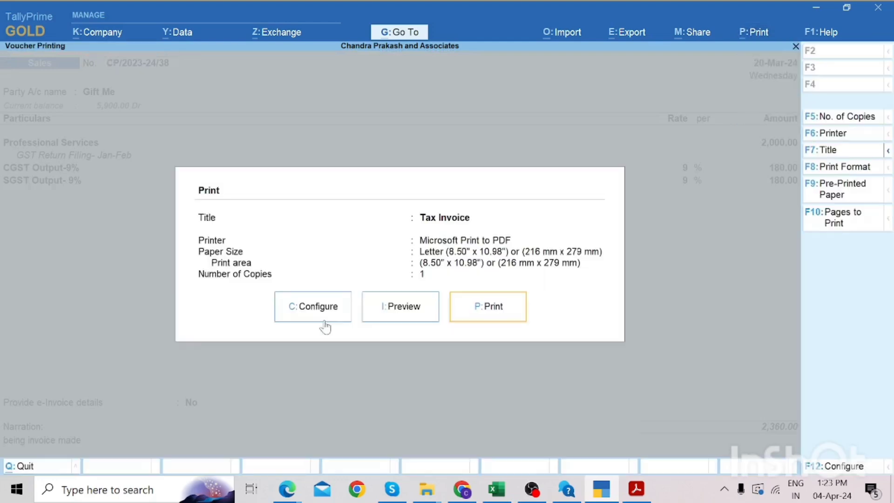
key("Escape")
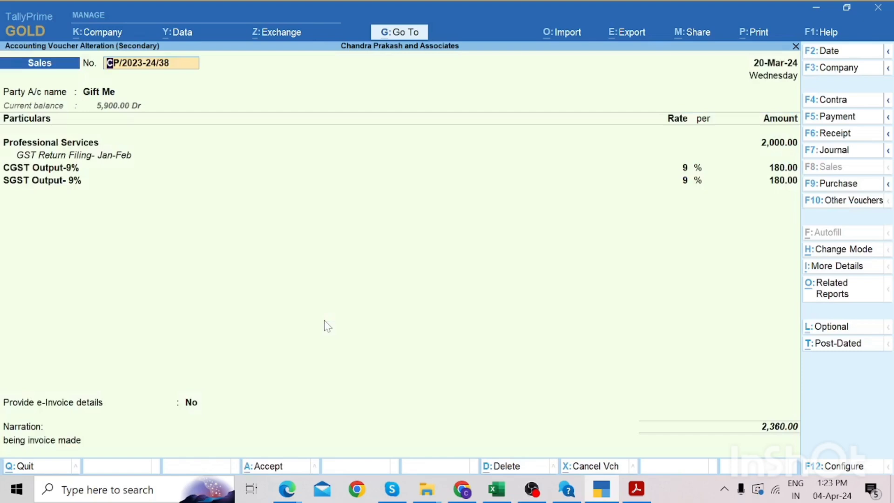
- Preview the current voucher's Tax Invoice printout and enlarge it to check the UDYAM registration line in the company details
key("alt+p")
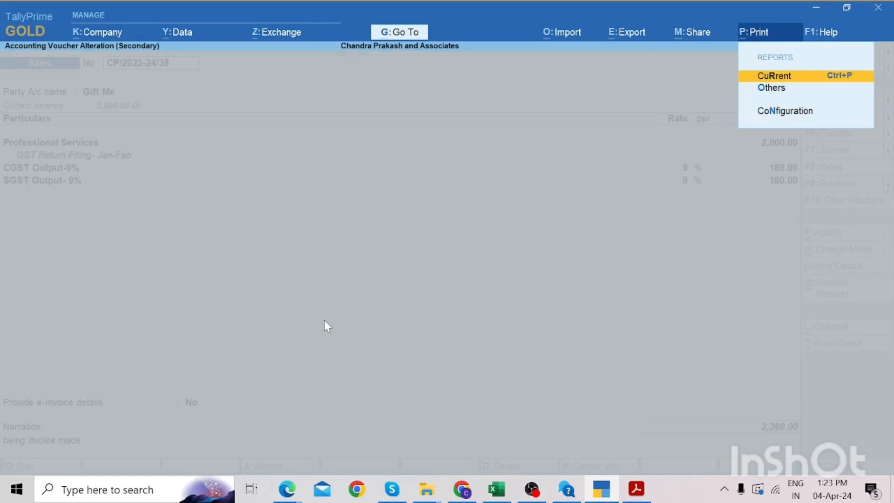
key("Return")
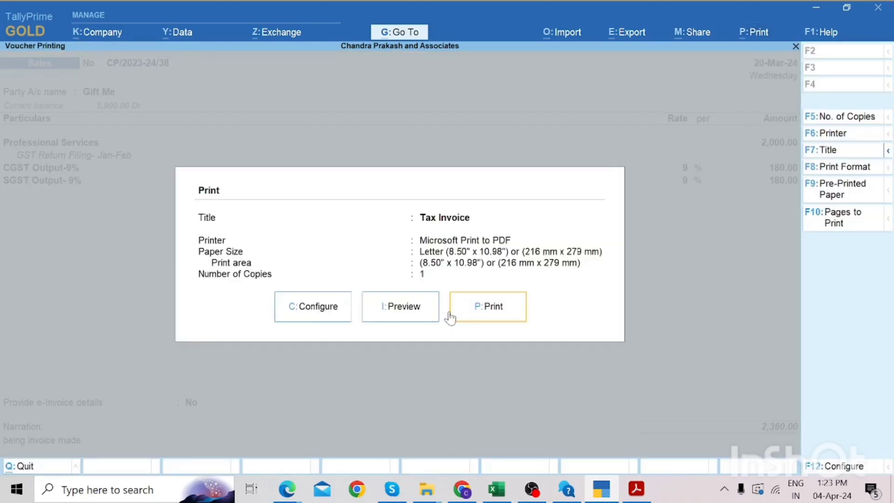
left_click(403, 318)
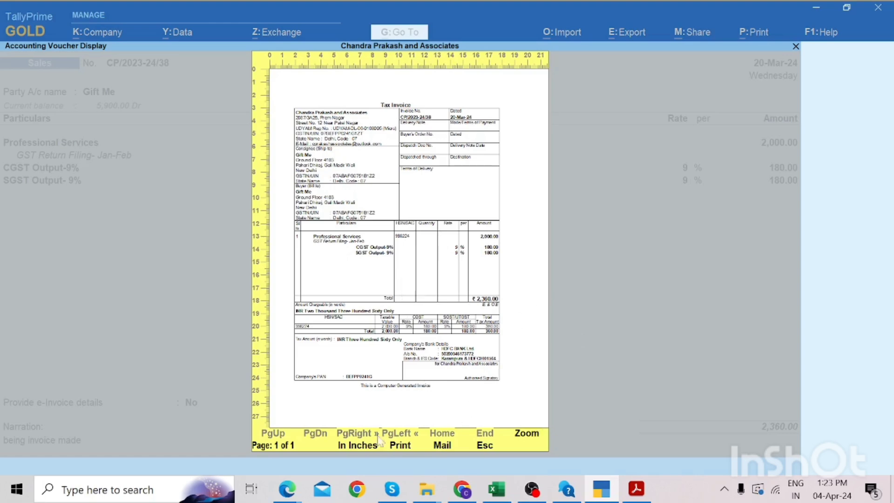
left_click(526, 433)
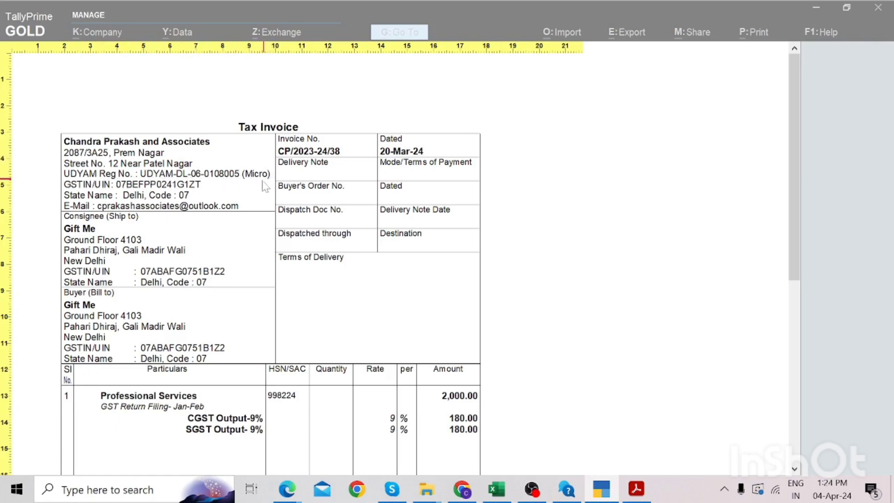
- Close the invoice preview, the voucher and the Sales Register and return to the Gateway of Tally
left_click(263, 282)
key("Escape")
key("Escape")
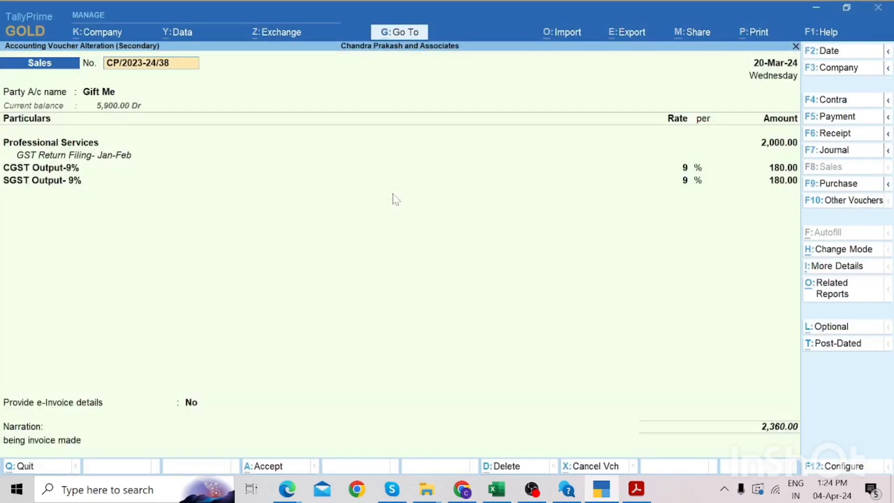
key("Escape")
key("Escape")
key("Escape")
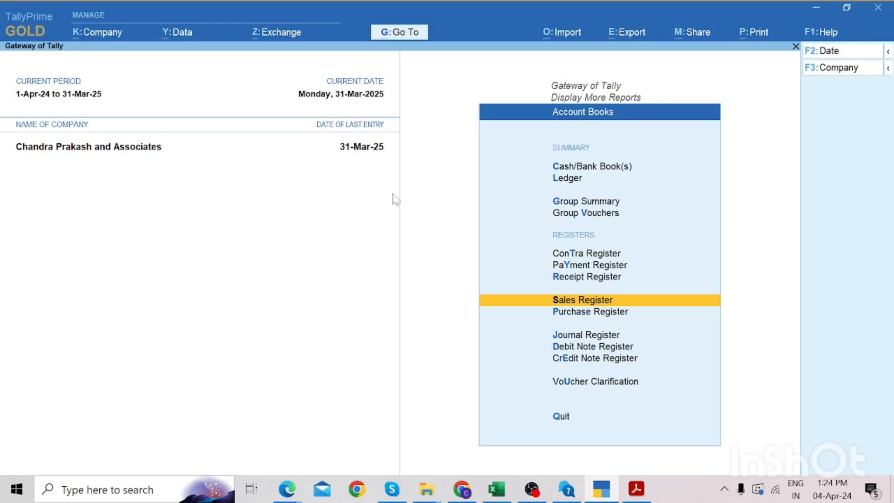
key("Escape")
key("Escape")
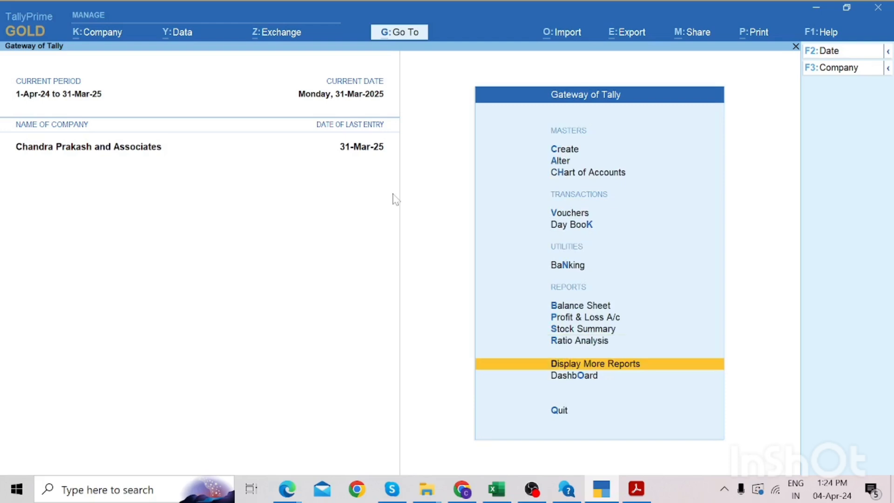
- Go to the Statutory Reports among the additional reports
key("Up")
key("Up")
key("Down")
key("Down")
key("Down")
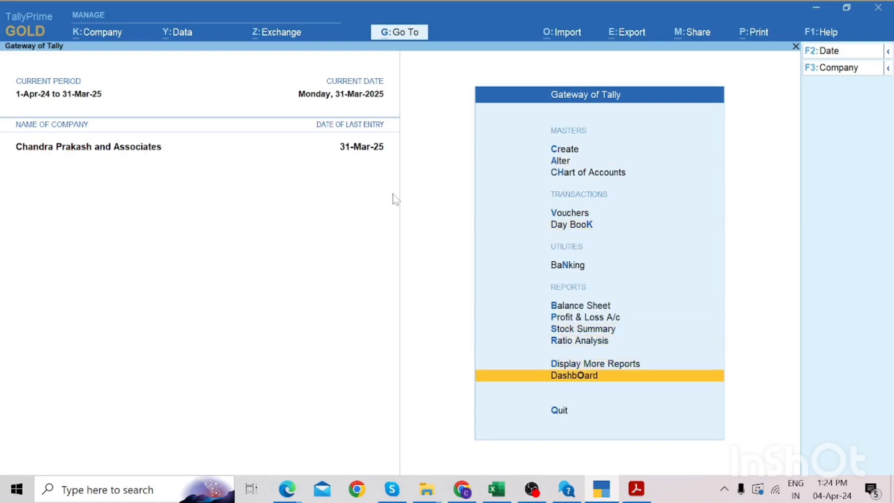
key("Up")
key("Return")
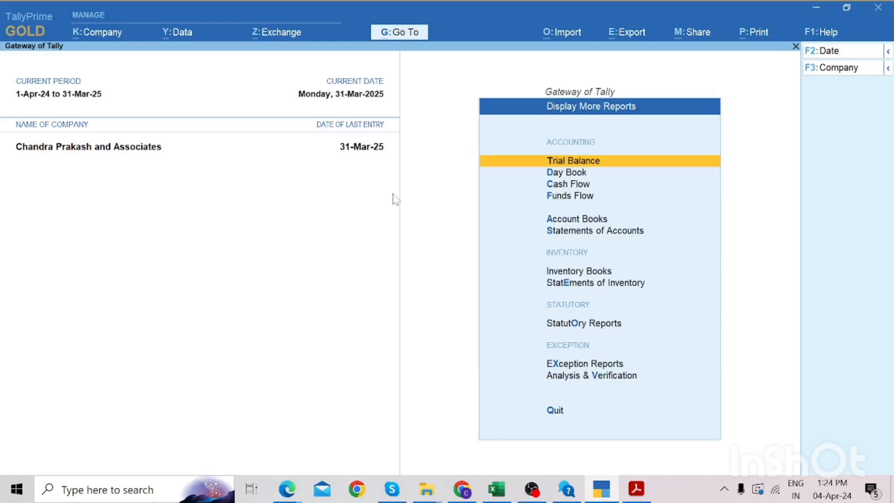
key("Down")
key("Down")
key("Down")
key("Down")
key("Down")
key("Down")
key("Down")
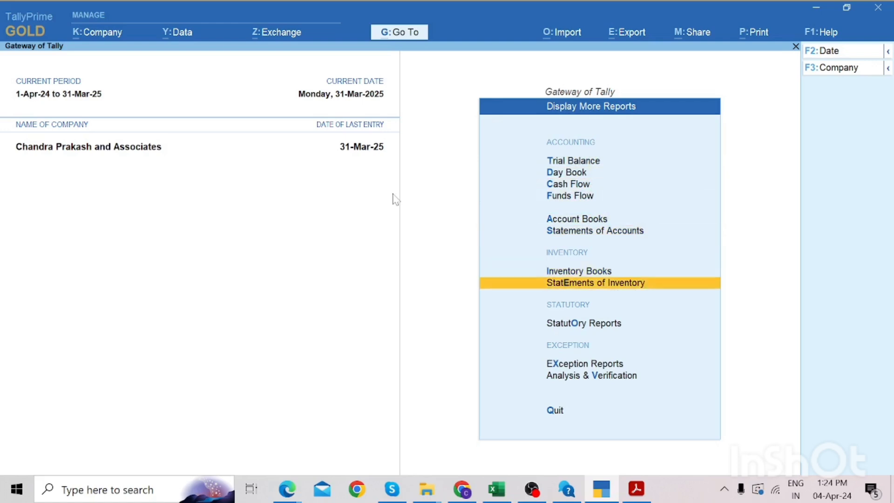
key("Down")
key("Down")
key("Up")
key("Return")
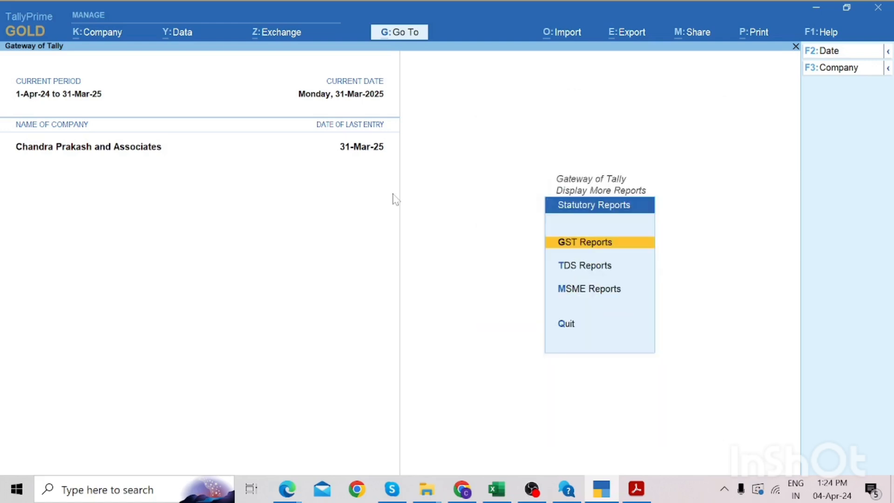
- Open Update Party MSME Details from the MSME Reports
key("Down")
key("Down")
key("Return")
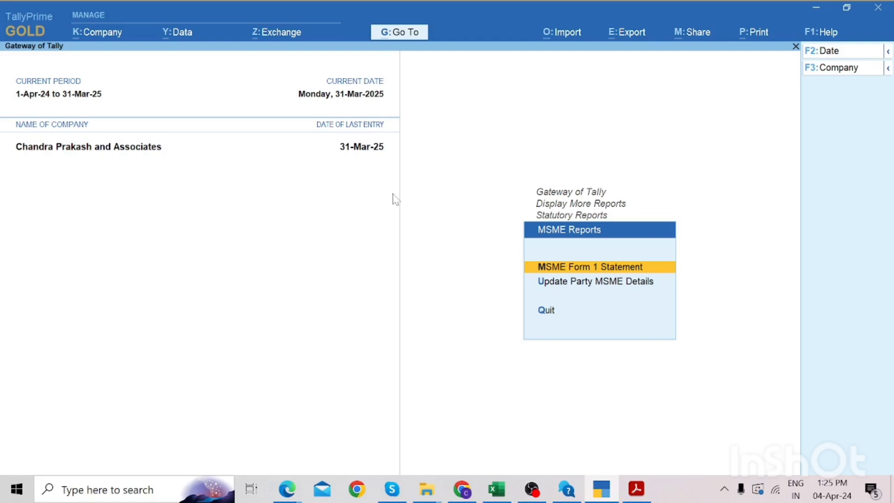
key("Down")
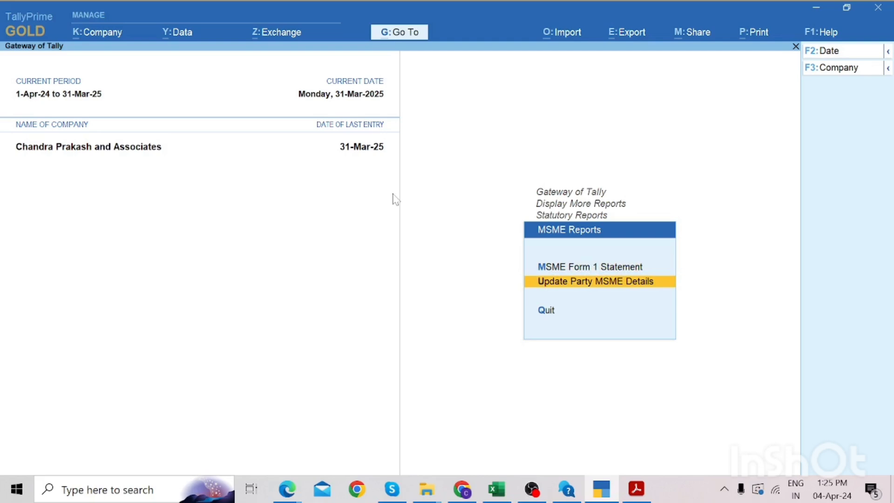
key("Return")
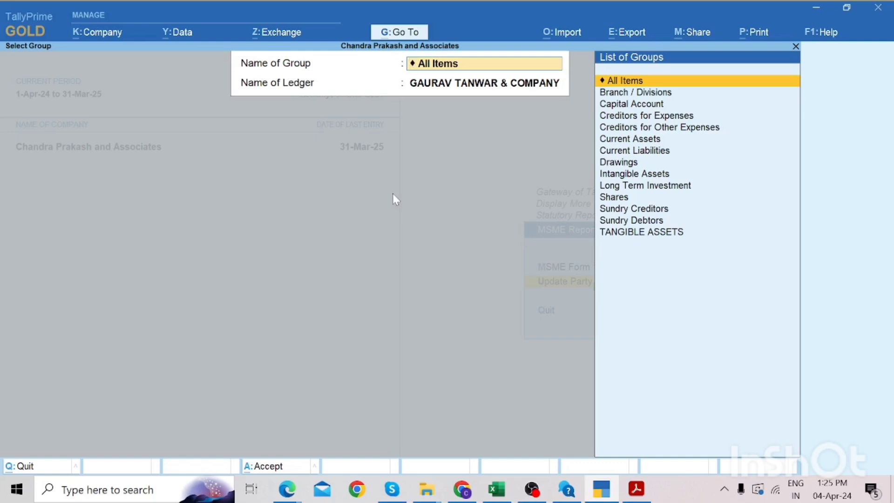
- Choose the Sundry Creditors group for the party MSME details report
key("Down")
key("Down")
key("Down")
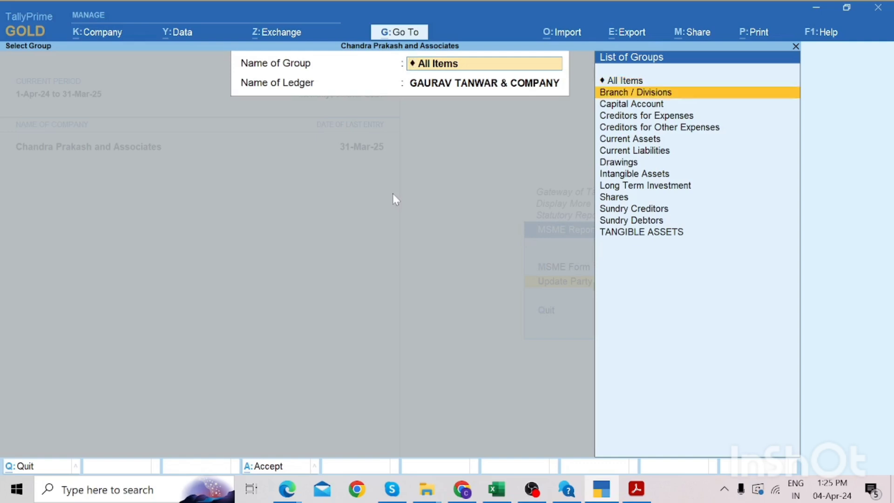
key("Up")
key("Up")
key("Down")
key("Down")
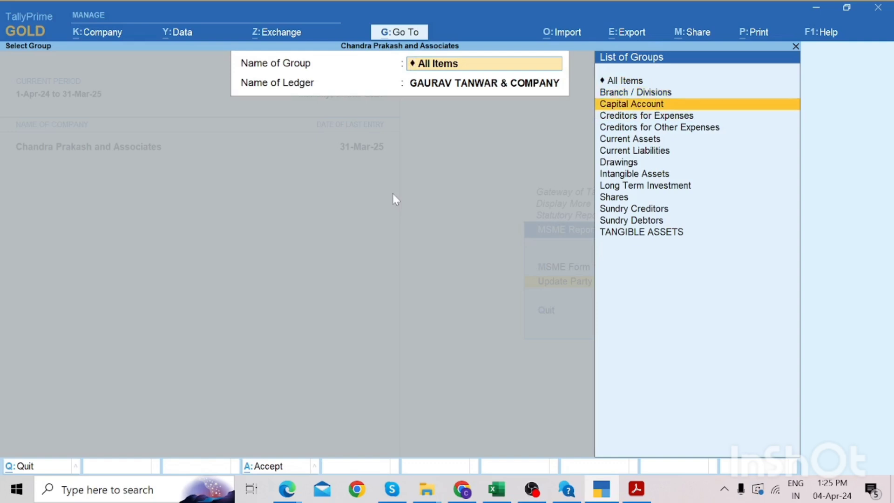
key("Down")
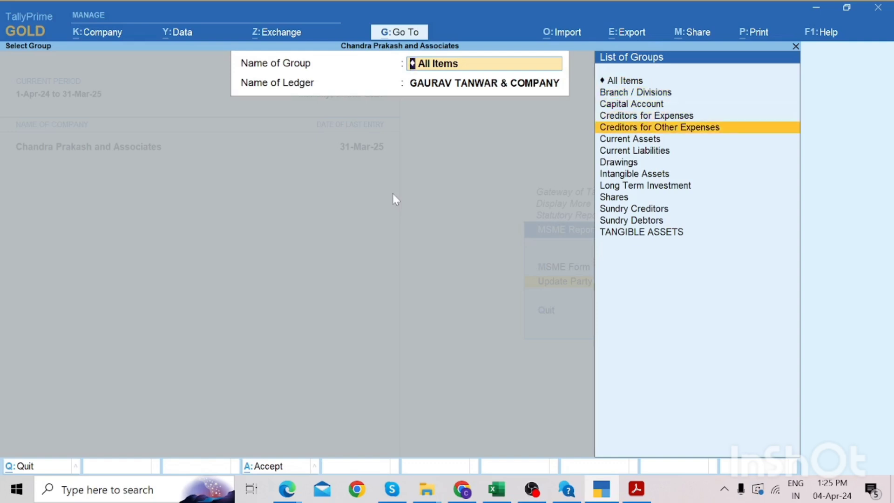
key("Down")
key("Down")
key("Down")
key("Down")
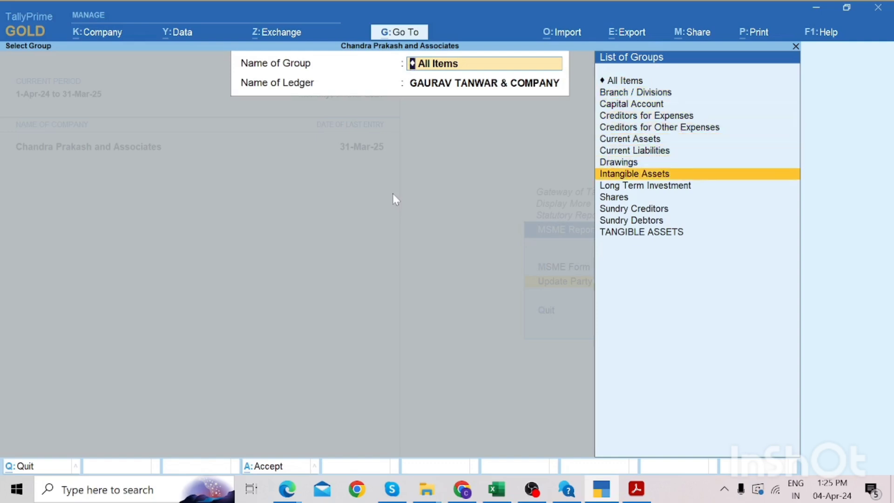
key("Down")
key("Down")
key("Down")
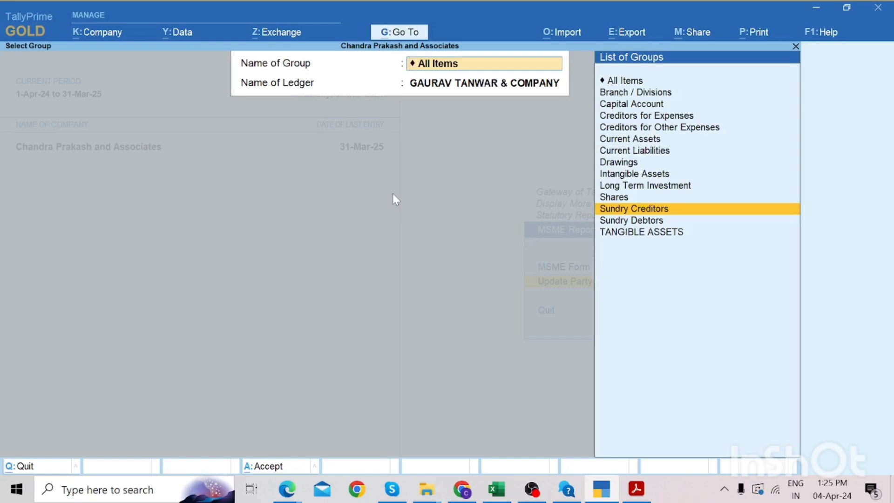
key("Up")
key("Up")
key("Up")
key("Up")
key("Up")
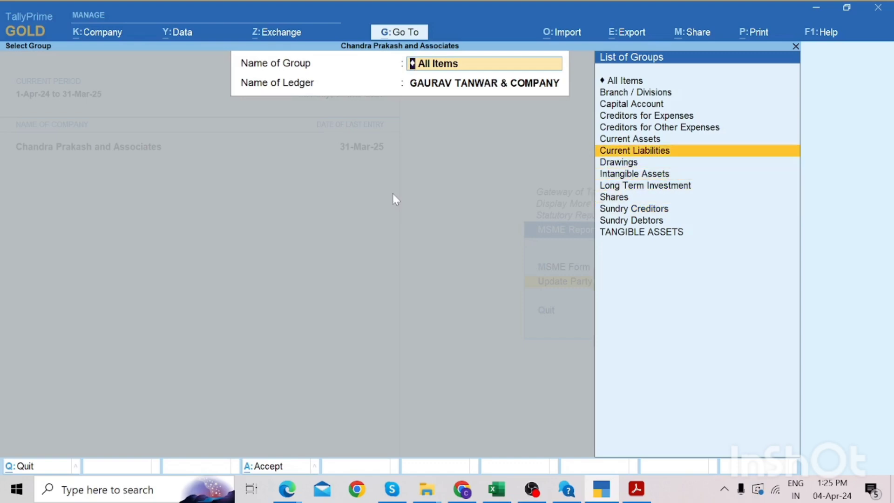
key("Down")
key("Down")
key("Down")
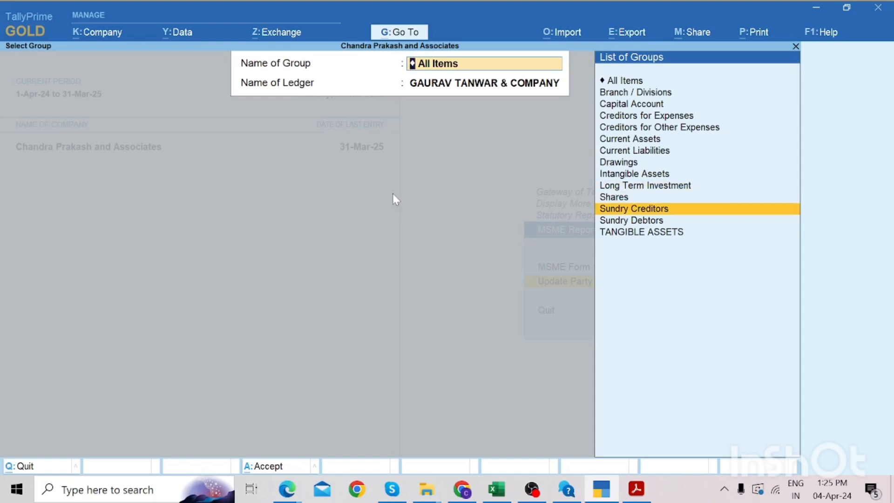
key("Return")
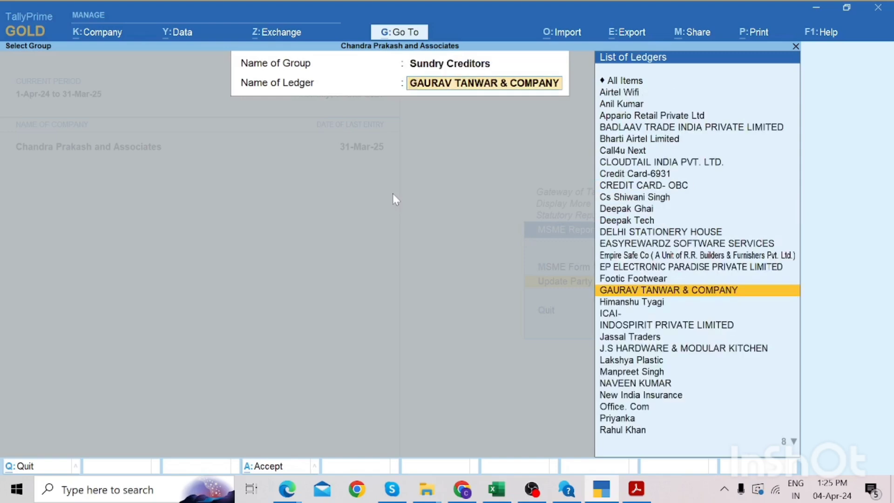
- Select All Items as the ledger and open the report of parties with incomplete MSME details
key("Up")
key("Up")
key("Up")
key("Up")
key("Up")
key("Up")
key("Up")
key("Up")
key("Up")
key("Up")
key("Up")
key("Up")
key("Up")
key("Up")
key("Up")
key("Up")
key("Up")
key("Up")
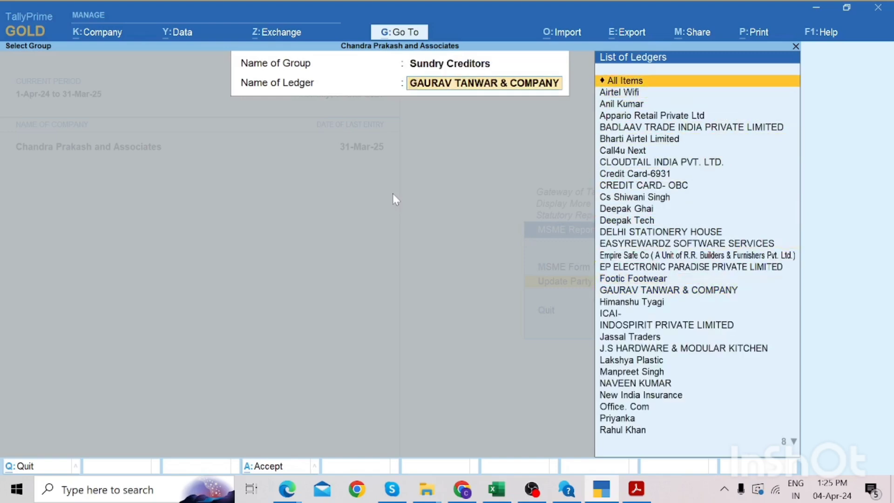
key("Return")
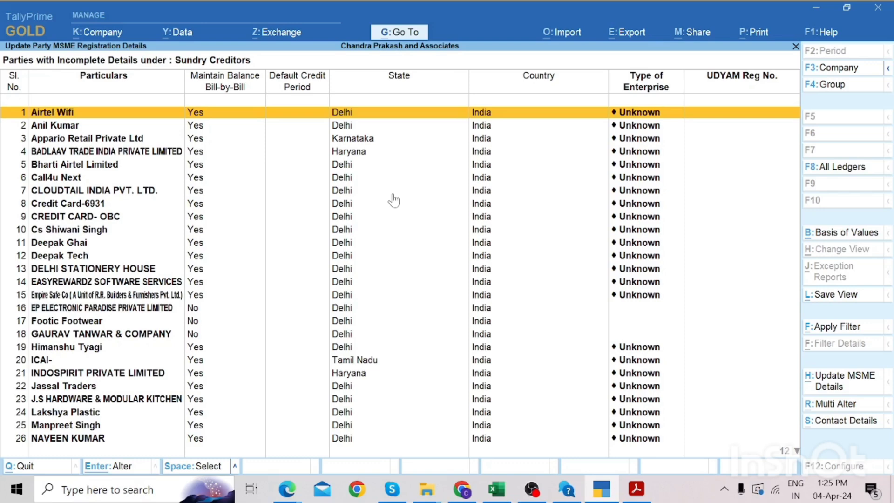
- Look through the sundry creditors with incomplete details, checking their type of enterprise and UDYAM registration columns
key("Down")
key("Down")
key("Down")
key("Down")
key("Down")
key("Down")
key("Down")
key("Down")
key("Down")
key("Down")
key("Down")
key("Down")
key("Down")
key("Down")
key("Down")
key("Down")
key("Down")
key("Down")
key("Down")
key("Down")
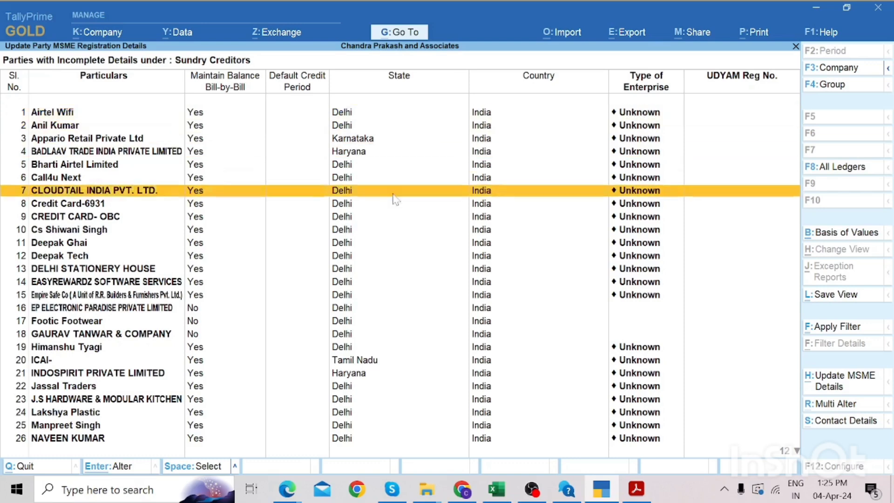
key("Up")
key("Up")
key("Up")
key("Up")
key("Up")
key("Up")
key("Up")
key("Up")
key("Up")
key("Up")
key("Up")
key("Up")
key("Up")
key("Up")
key("Up")
key("Up")
key("Up")
key("Up")
key("Up")
key("Up")
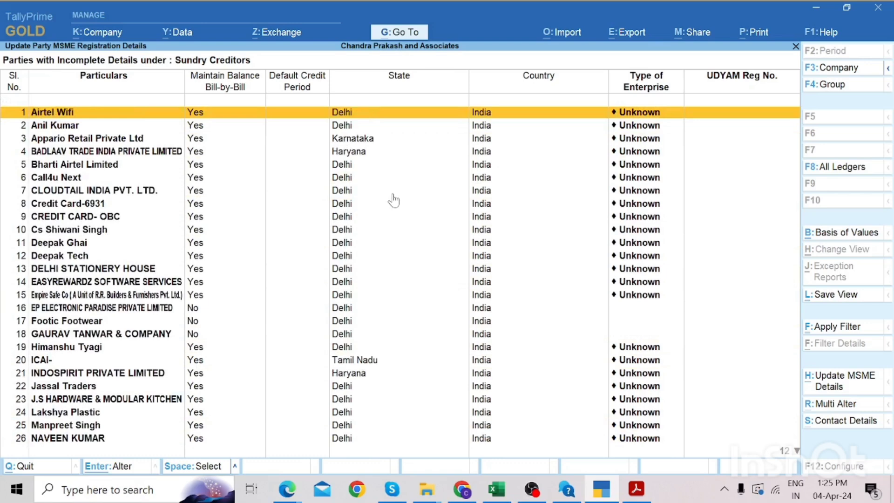
key("Return")
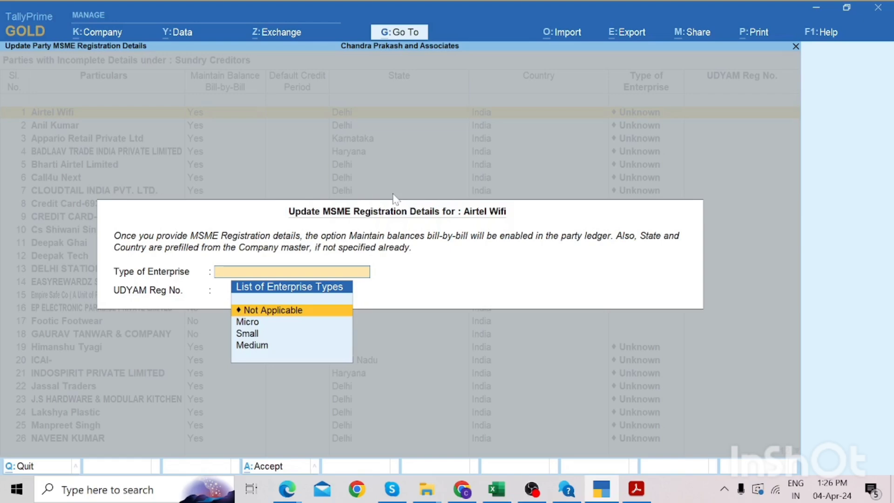
key("Down")
key("Down")
key("Up")
key("Return")
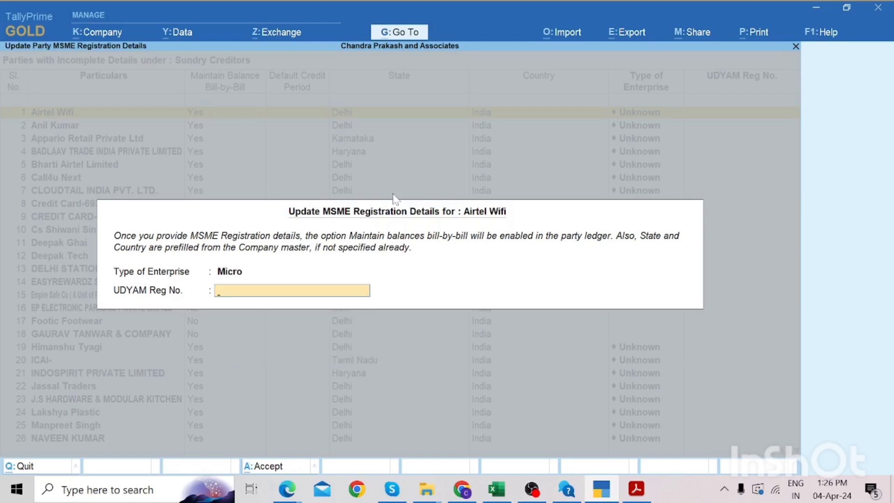
key("Escape")
- Open the MSME registration details of the creditor in row 11 and set the type of enterprise to Micro
key("Down")
key("Down")
key("Down")
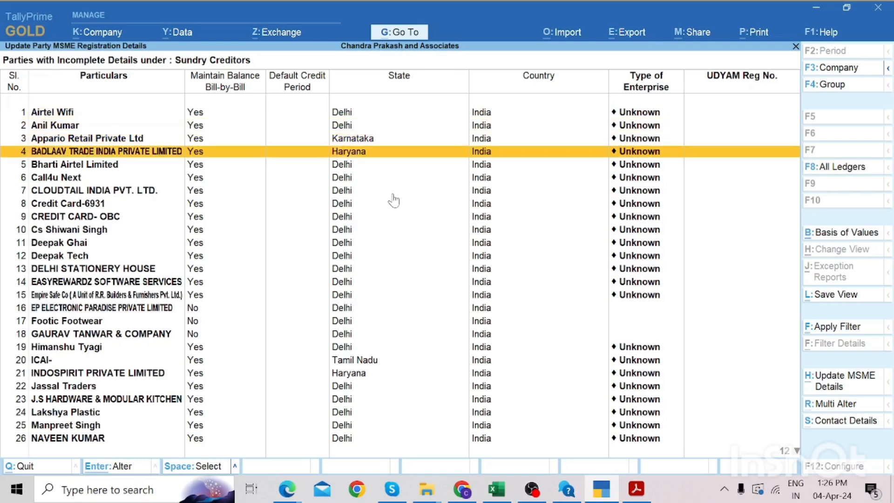
key("Up")
key("Down")
key("Down")
key("Down")
key("Down")
key("Down")
key("Down")
key("Down")
key("Down")
key("Down")
key("Down")
key("Down")
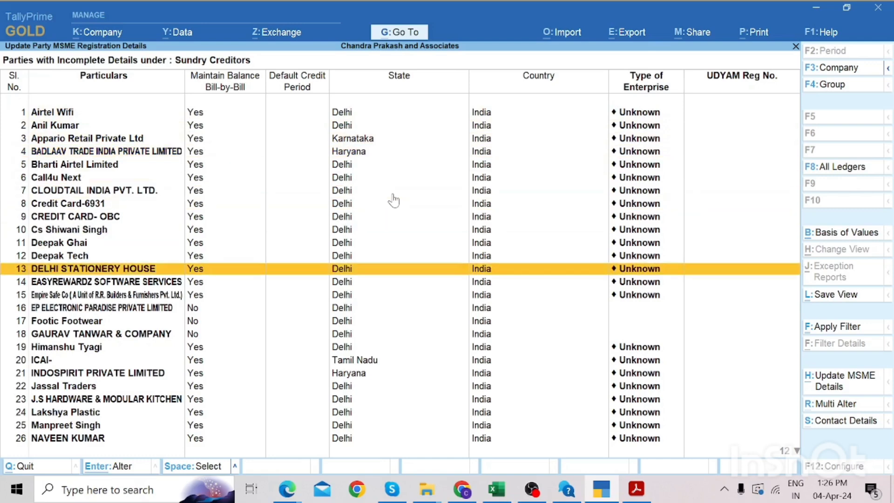
key("Up")
key("Up")
key("Up")
key("Up")
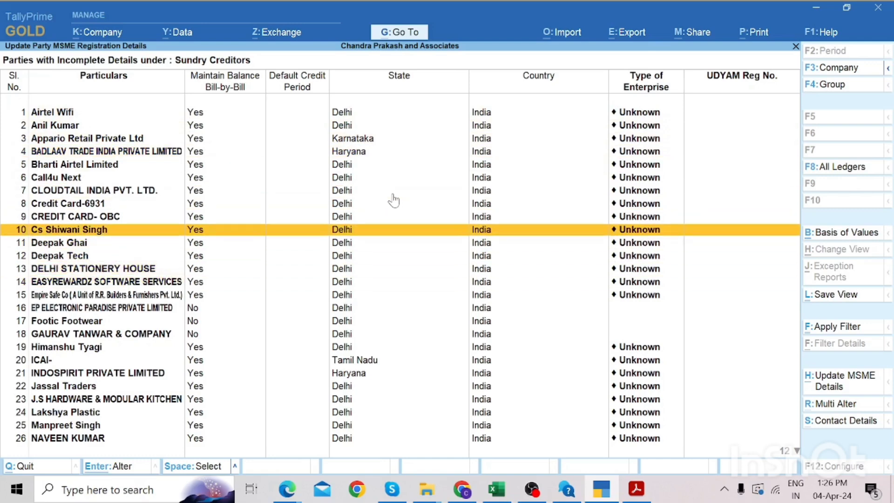
key("Down")
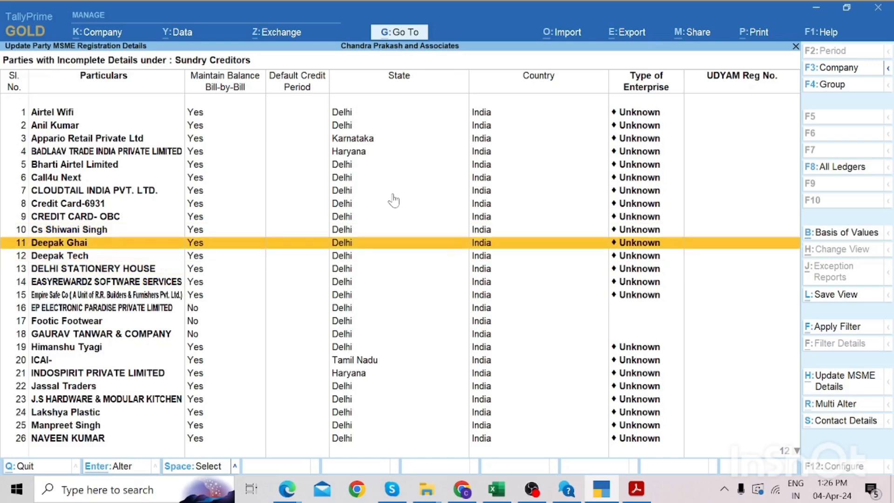
key("Return")
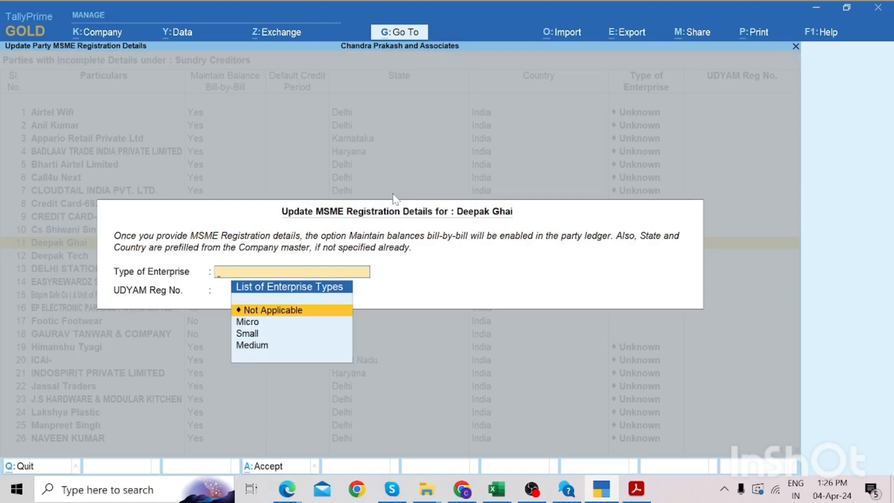
key("Down")
key("Return")
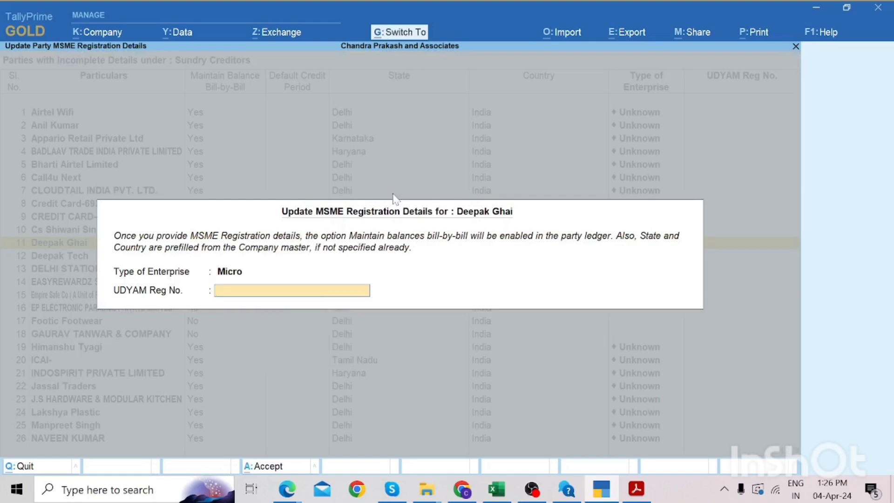
- Paste the creditor's UDYAM registration number, set the effective date to 01/01/2024 and accept the MSME details
key("ctrl+alt+v")
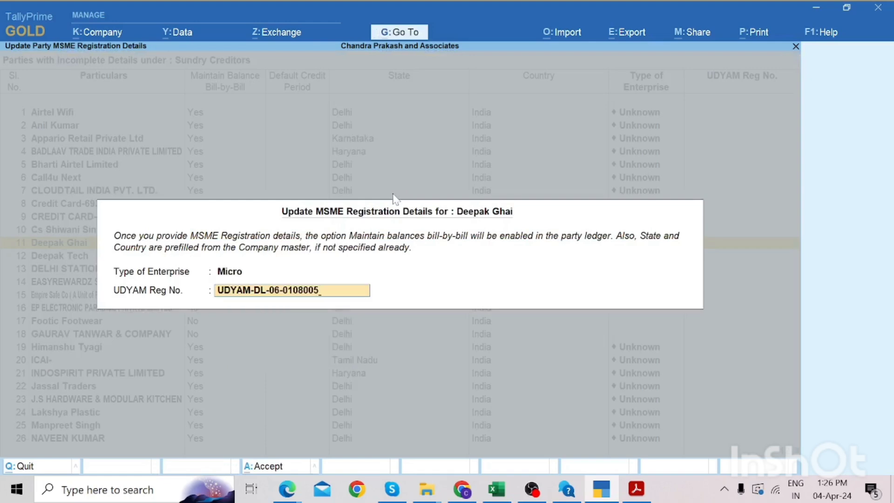
key("Return")
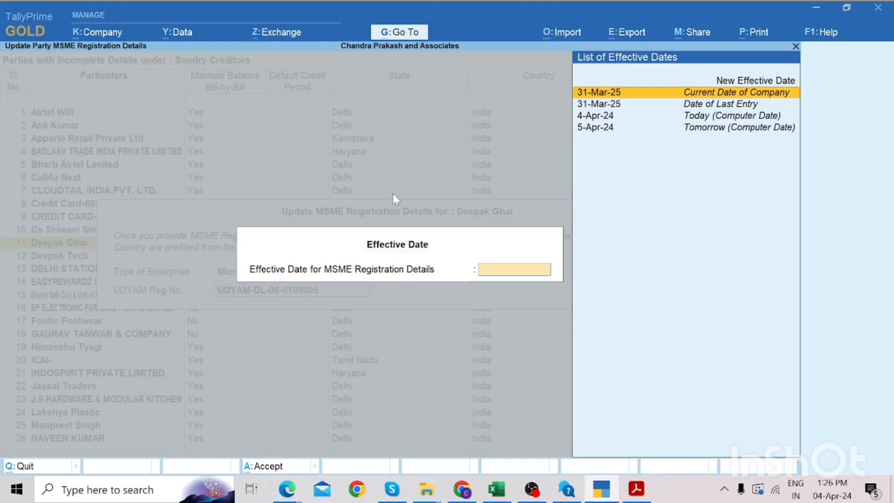
type("01/")
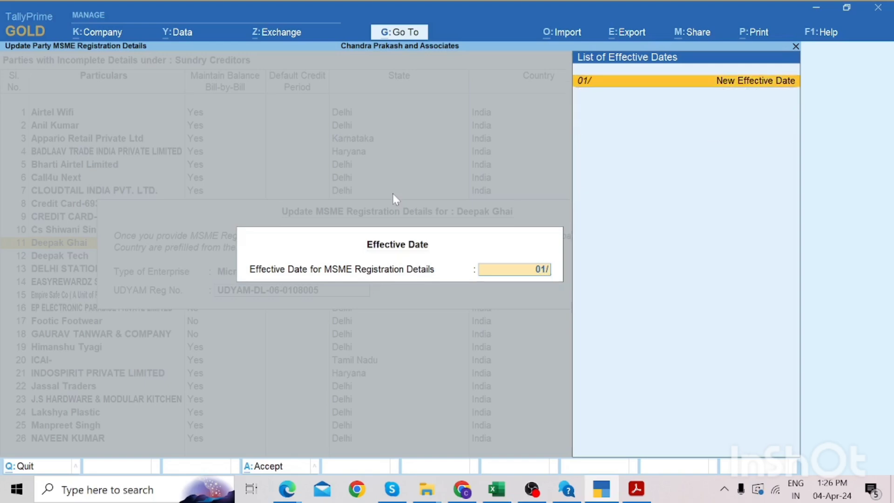
type("01/2024")
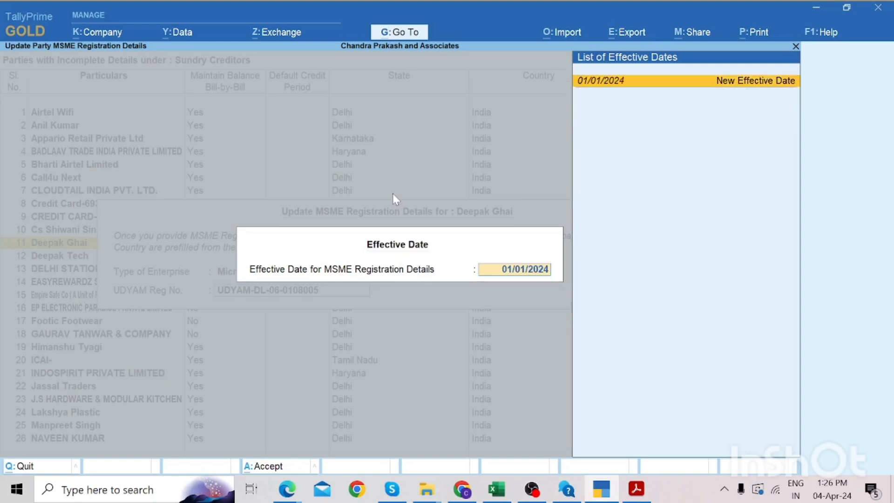
key("Return")
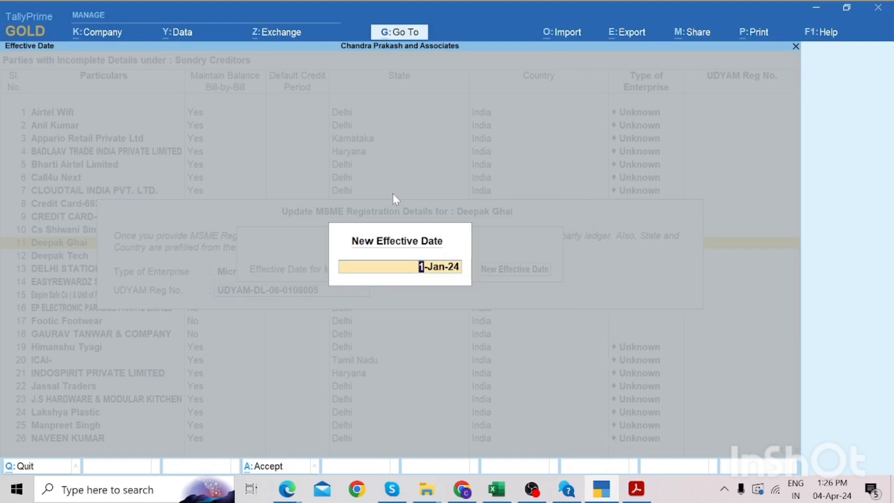
key("Return")
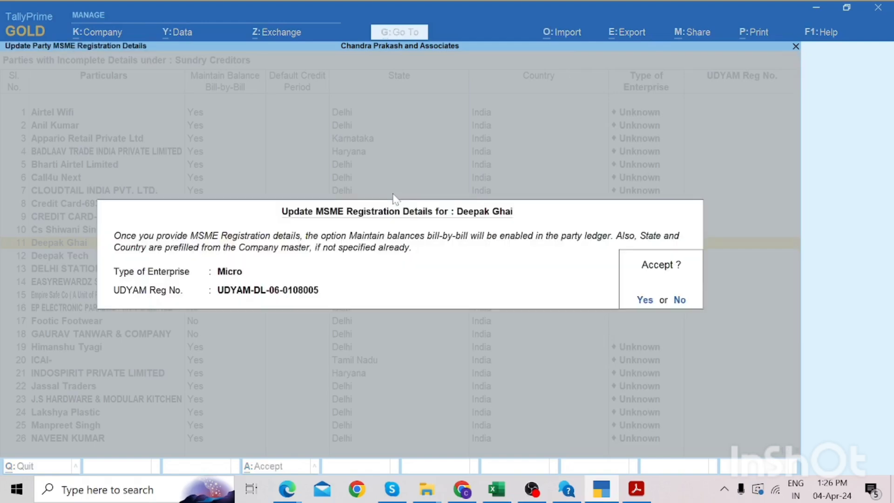
key("Return")
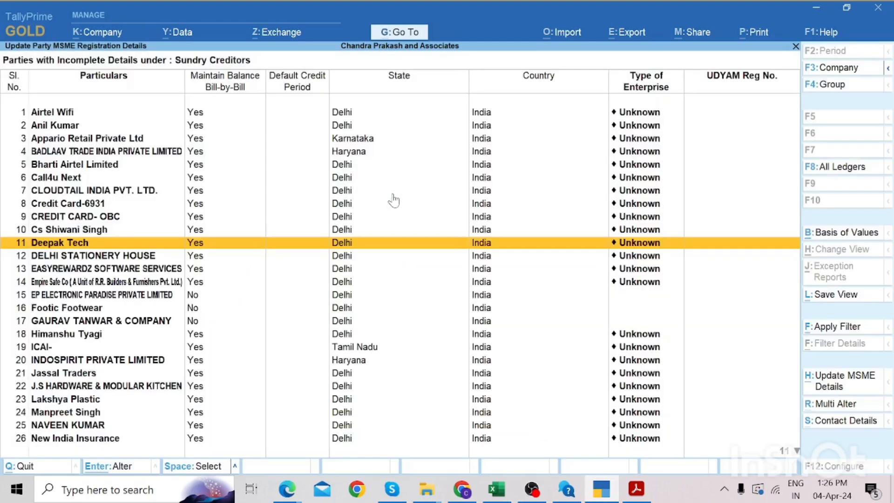
- Review the remaining sundry creditors whose MSME details are still incomplete after the update
key("Up")
key("Down")
key("Up")
key("Down")
key("Up")
key("Up")
key("Up")
key("Up")
key("Up")
key("Up")
key("Up")
key("Up")
key("Up")
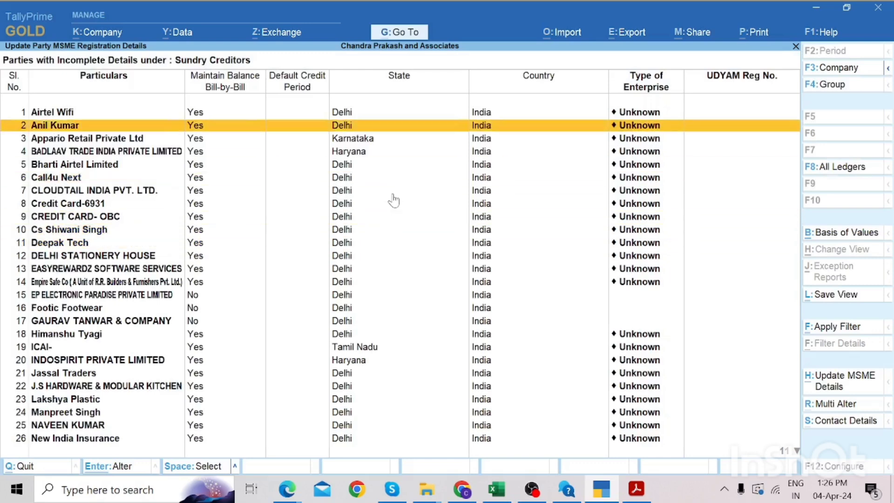
key("Up")
key("Down")
key("Down")
key("Down")
key("Down")
key("Down")
key("Down")
key("Down")
key("Down")
key("Down")
key("Down")
key("Down")
key("Down")
key("Down")
key("Down")
key("Down")
key("Down")
key("Down")
key("Down")
key("Down")
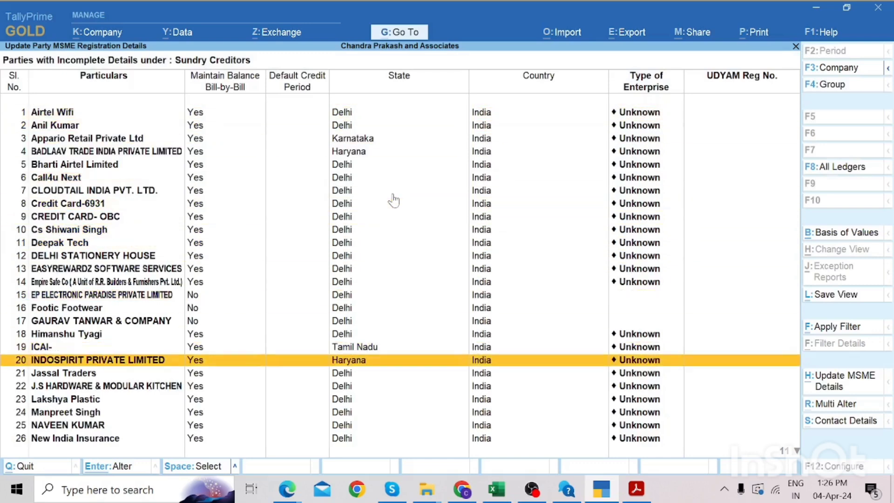
- Examine the type of enterprise and UDYAM registration columns throughout the list of incomplete sundry creditors, and close the report
key("Up")
key("Up")
key("Up")
key("Up")
key("Up")
key("Up")
key("Up")
key("Up")
key("Up")
key("Up")
key("Up")
key("Up")
key("Up")
key("Down")
key("Down")
key("Down")
key("Down")
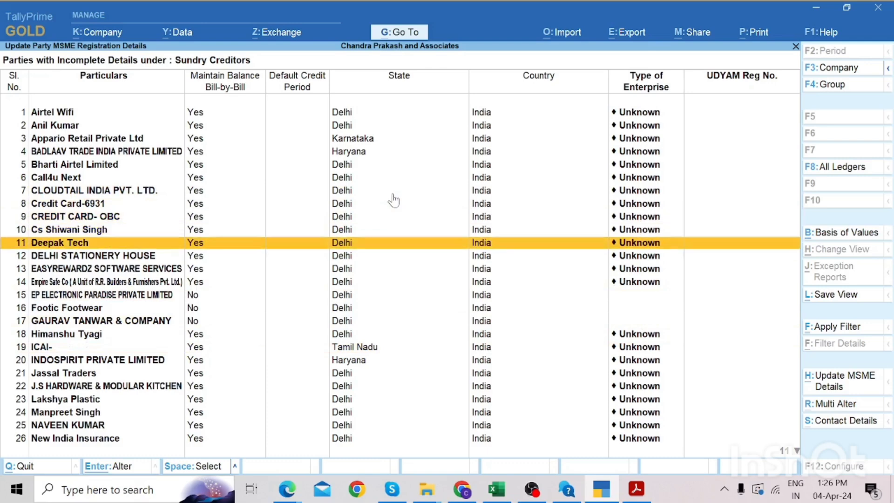
key("Up")
key("Up")
key("Up")
key("Up")
key("Up")
key("Up")
key("Up")
key("Up")
key("Up")
key("Up")
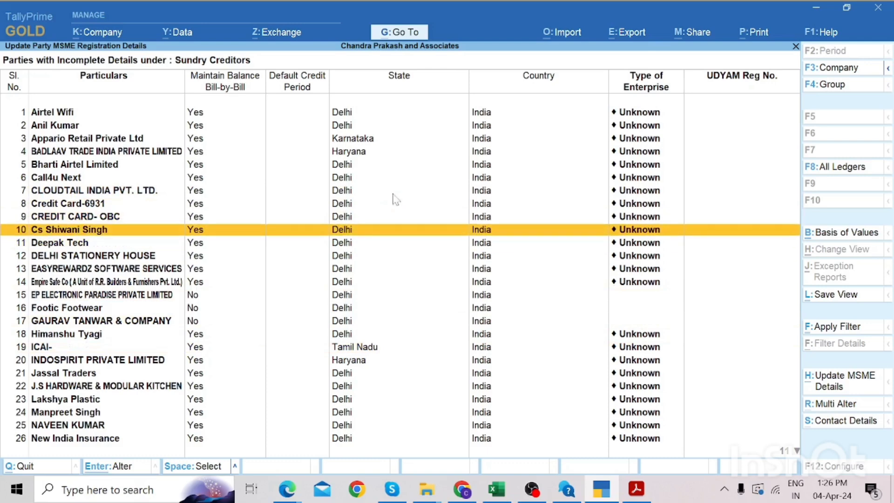
key("Down")
key("Down")
key("Down")
key("Down")
key("Down")
key("Down")
key("Down")
key("Down")
key("Down")
key("Down")
key("Down")
key("Down")
key("Down")
key("Down")
key("Down")
key("Down")
key("Down")
key("Down")
key("Down")
key("Down")
key("Down")
key("Down")
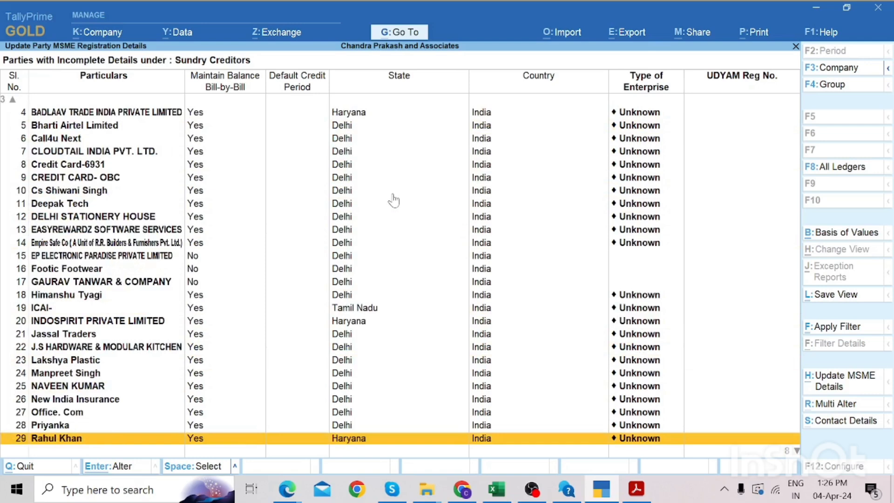
key("Down")
key("Down")
key("Down")
key("Down")
key("Down")
key("Down")
key("Down")
key("Down")
key("Up")
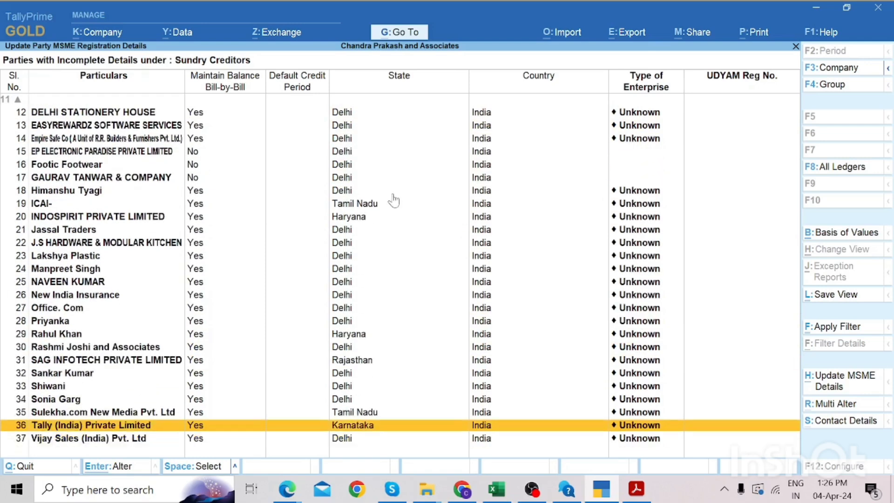
key("Down")
key("Up")
key("Up")
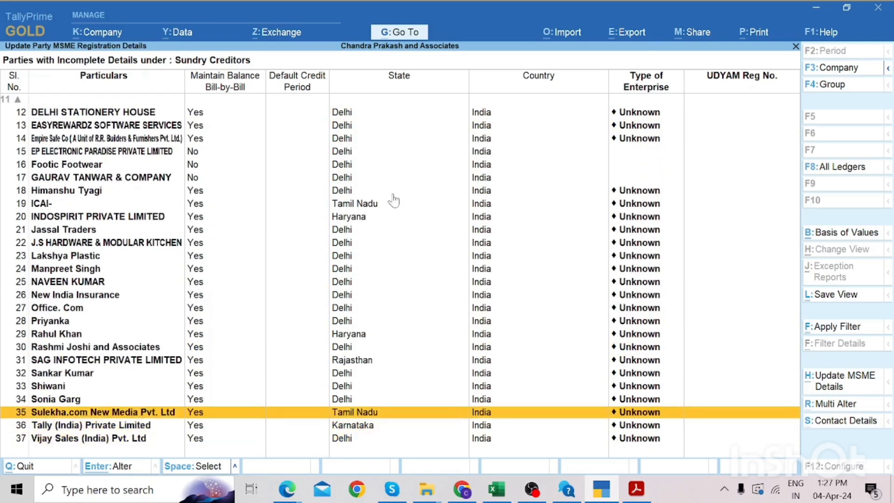
key("Down")
key("Up")
key("Down")
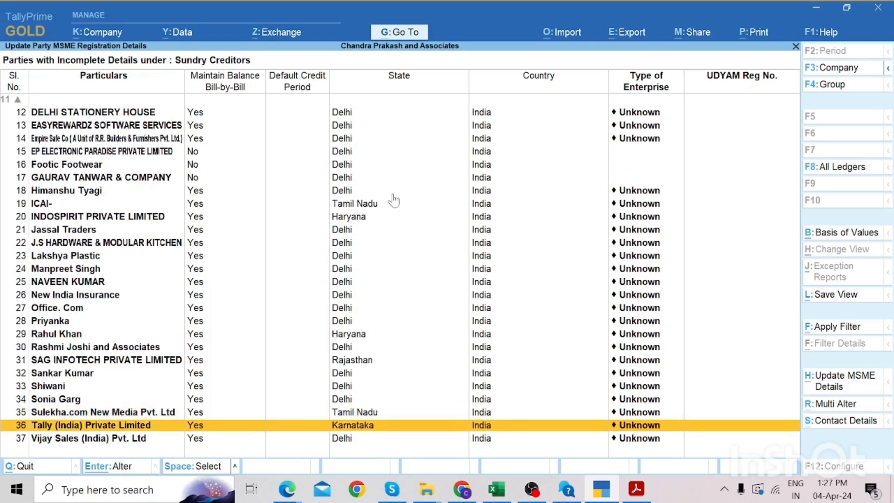
key("Up")
key("Down")
key("Escape")
key("Escape")
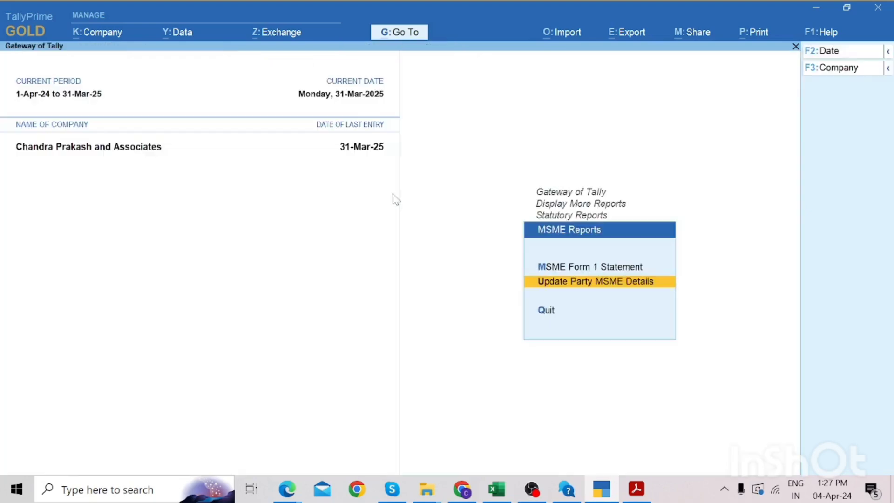
- View the MSME Form 1 Statement and return to the list of display reports
key("Up")
key("Down")
key("Up")
key("Return")
key("Escape")
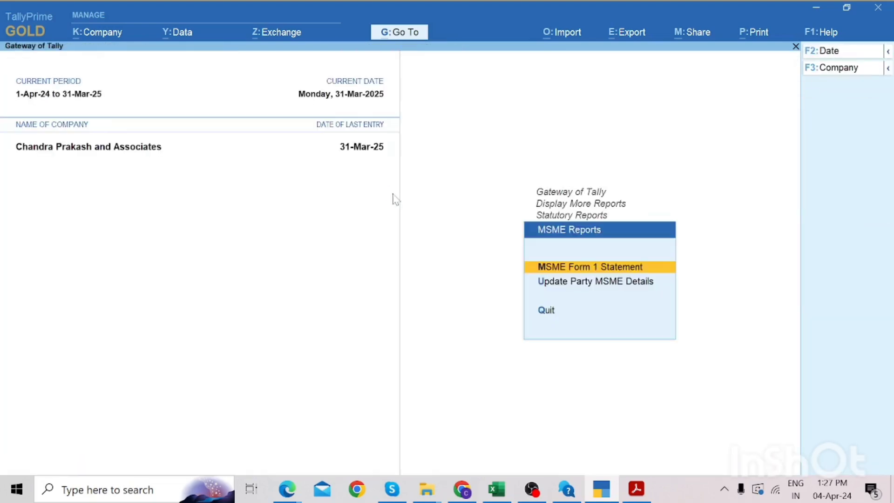
key("Escape")
key("Escape")
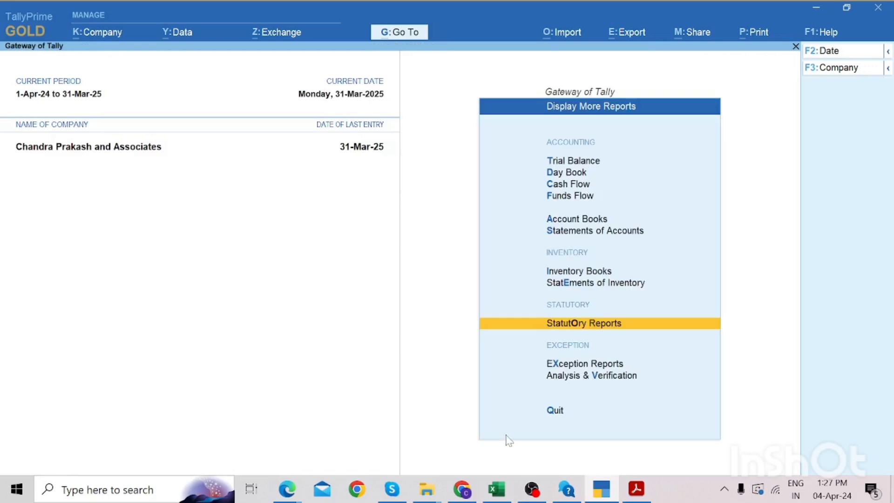
mouse_move(534, 495)
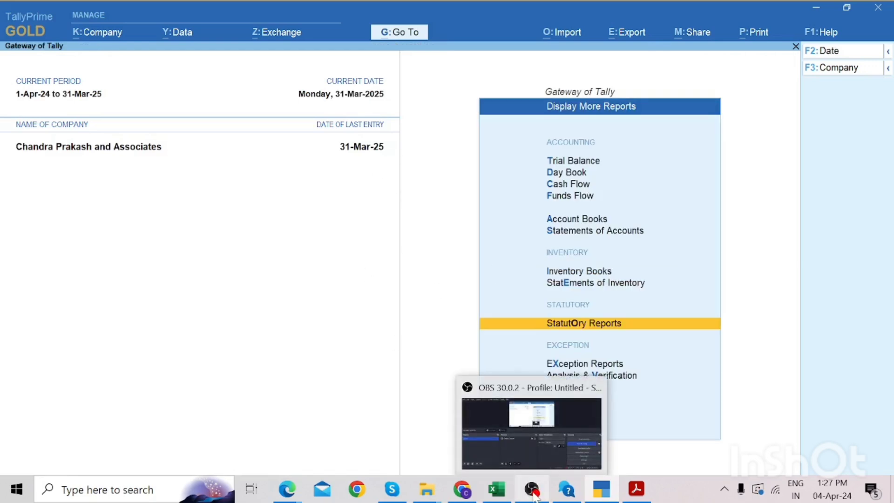